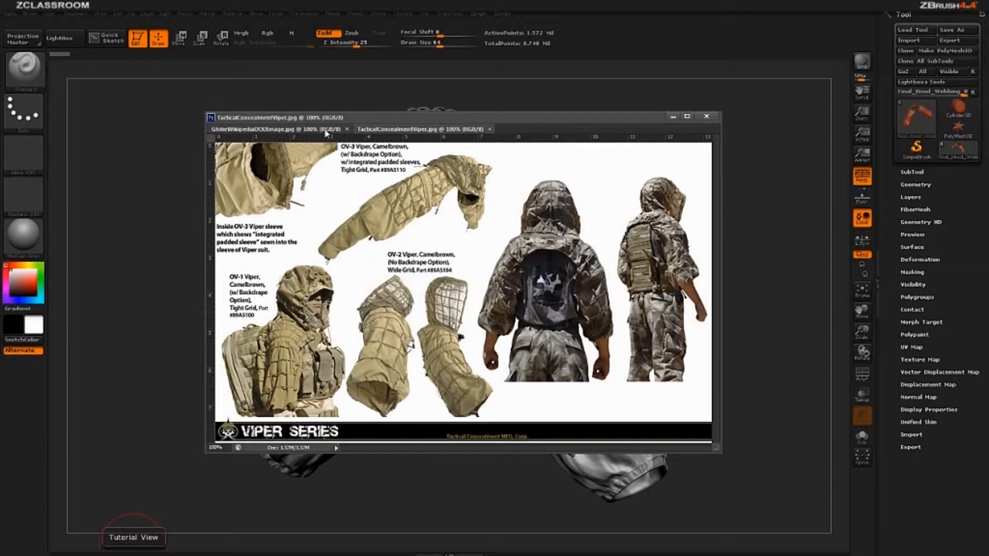
Examine the ghillie suit photo GhillieWikipediaDODImage.jpg as reference for the garment.
{"action": "left_click", "coordinate": [283, 130]}
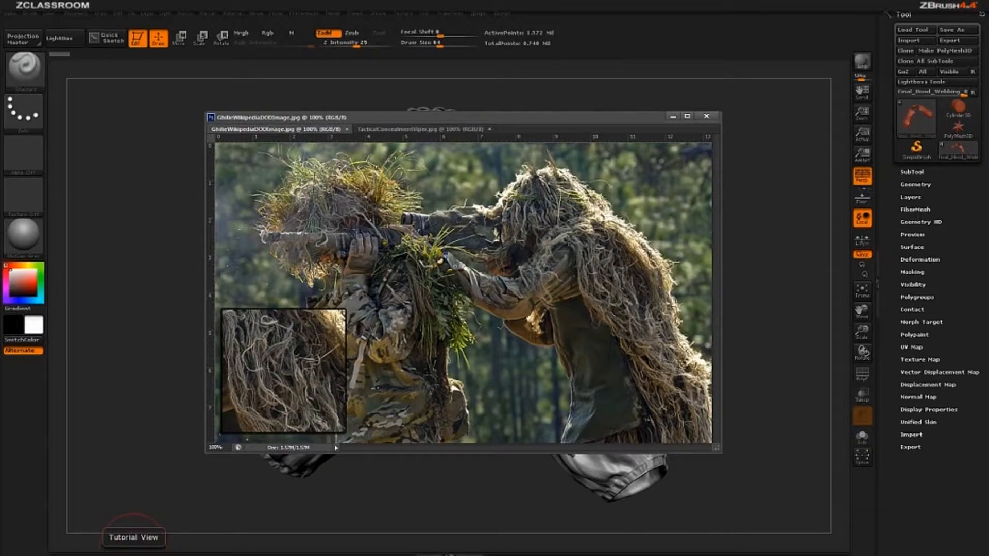
{"action": "left_click", "coordinate": [651, 421]}
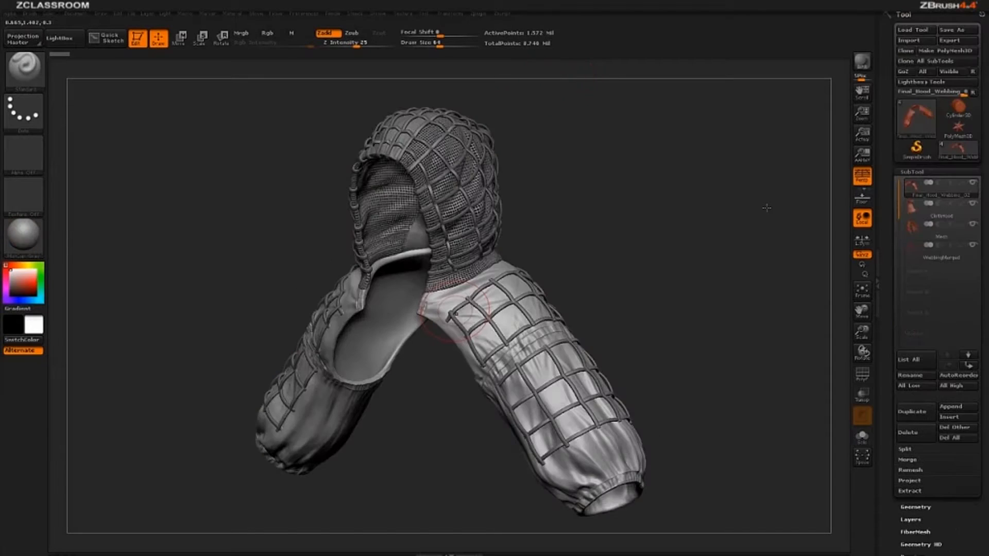
Examine the webbed hood and sleeves model from the front, sides and back.
{"action": "mouse_move", "coordinate": [616, 237]}
{"action": "left_mouse_down"}
{"action": "mouse_move", "coordinate": [661, 241]}
{"action": "mouse_move", "coordinate": [630, 225]}
{"action": "mouse_move", "coordinate": [609, 249]}
{"action": "left_mouse_up"}
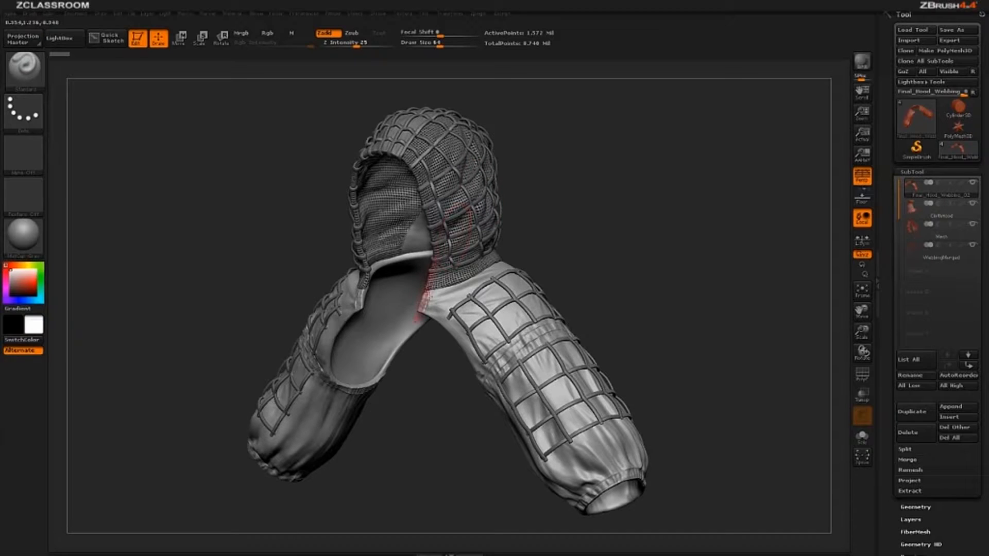
{"action": "left_click_drag", "start_coordinate": [625, 299], "coordinate": [507, 314]}
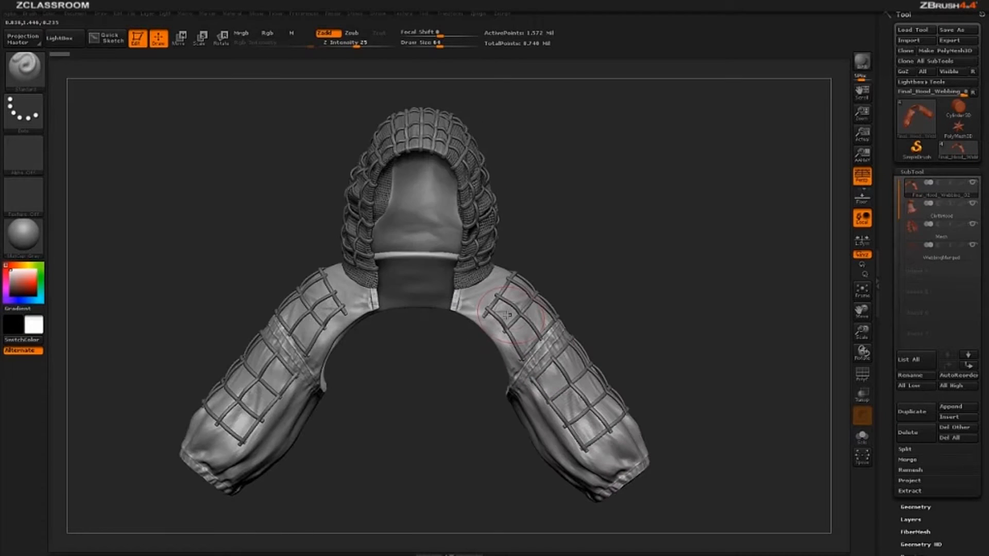
{"action": "left_click_drag", "start_coordinate": [744, 359], "coordinate": [629, 358]}
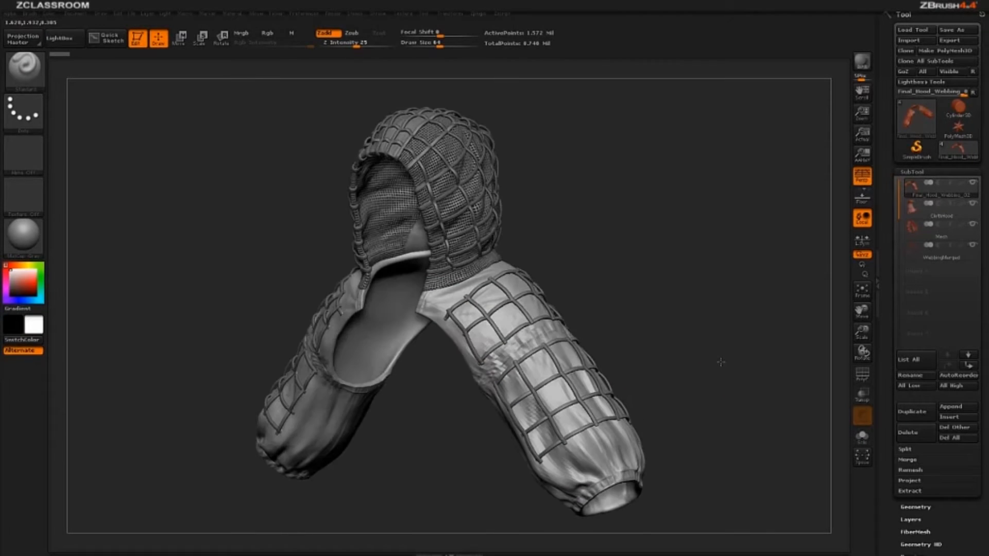
{"action": "left_click_drag", "start_coordinate": [702, 258], "coordinate": [667, 214]}
{"action": "mouse_move", "coordinate": [268, 199]}
{"action": "left_mouse_down"}
{"action": "mouse_move", "coordinate": [289, 196]}
{"action": "mouse_move", "coordinate": [262, 200]}
{"action": "left_mouse_up"}
{"action": "left_click_drag", "start_coordinate": [693, 222], "coordinate": [609, 228]}
{"action": "mouse_move", "coordinate": [708, 280]}
{"action": "left_mouse_down"}
{"action": "mouse_move", "coordinate": [629, 259]}
{"action": "mouse_move", "coordinate": [637, 302]}
{"action": "mouse_move", "coordinate": [464, 361]}
{"action": "left_mouse_up"}
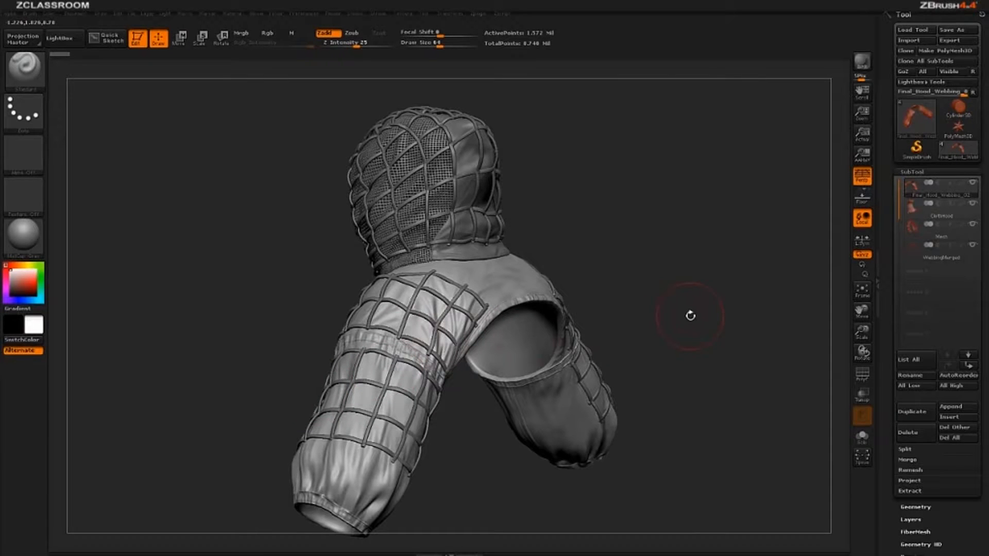
{"action": "left_click_drag", "start_coordinate": [687, 256], "coordinate": [778, 261]}
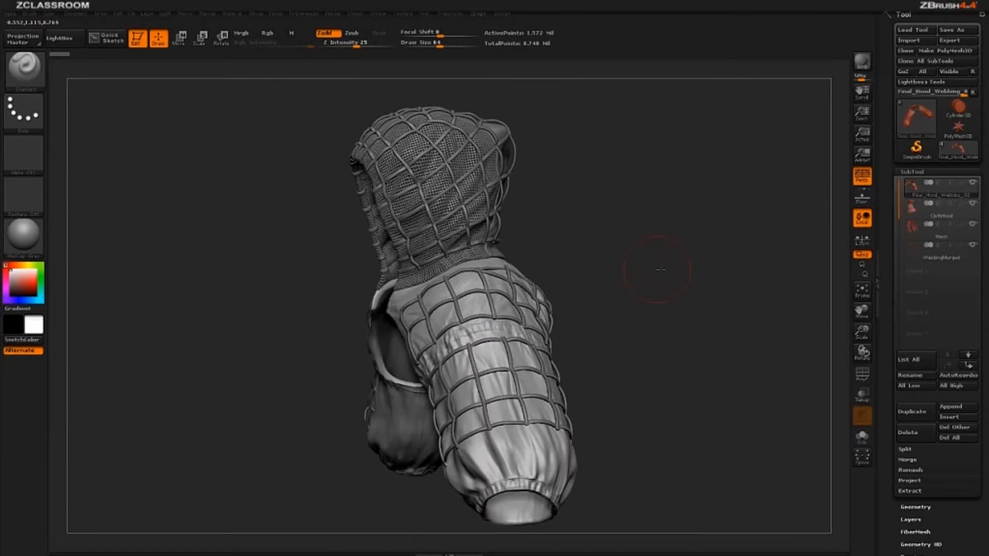
{"action": "left_click_drag", "start_coordinate": [663, 271], "coordinate": [722, 286]}
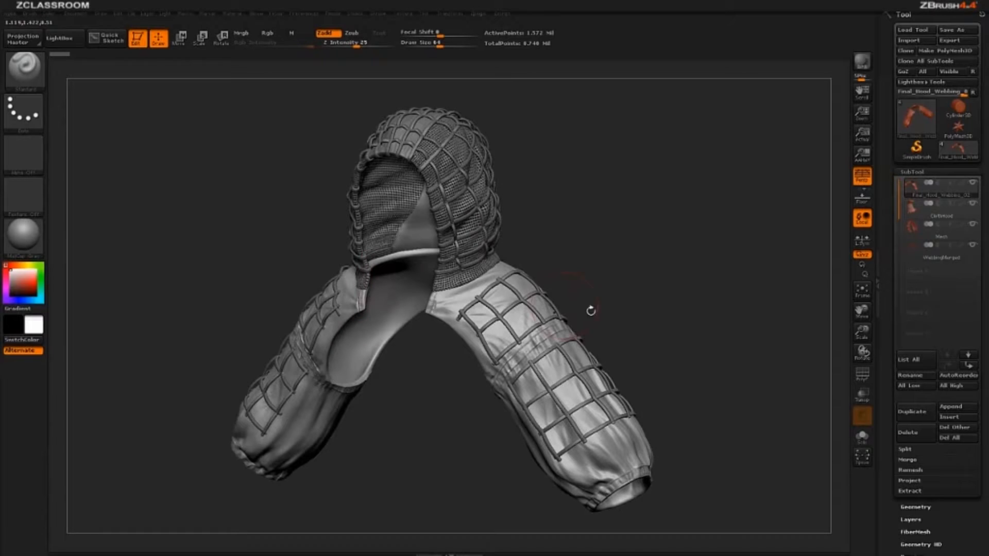
{"action": "mouse_move", "coordinate": [947, 210]}
{"action": "left_click_drag", "start_coordinate": [710, 305], "coordinate": [748, 278]}
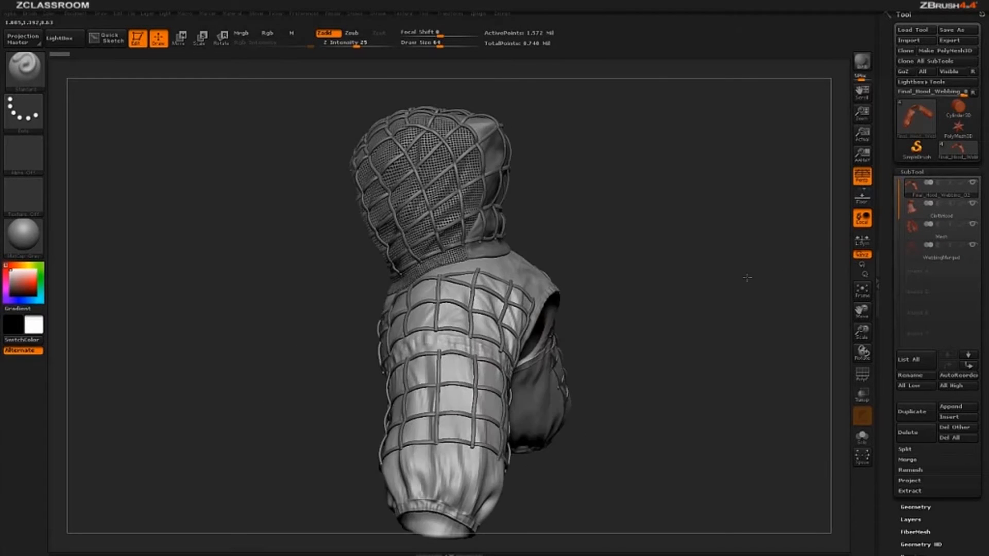
{"action": "left_click_drag", "start_coordinate": [644, 329], "coordinate": [696, 320]}
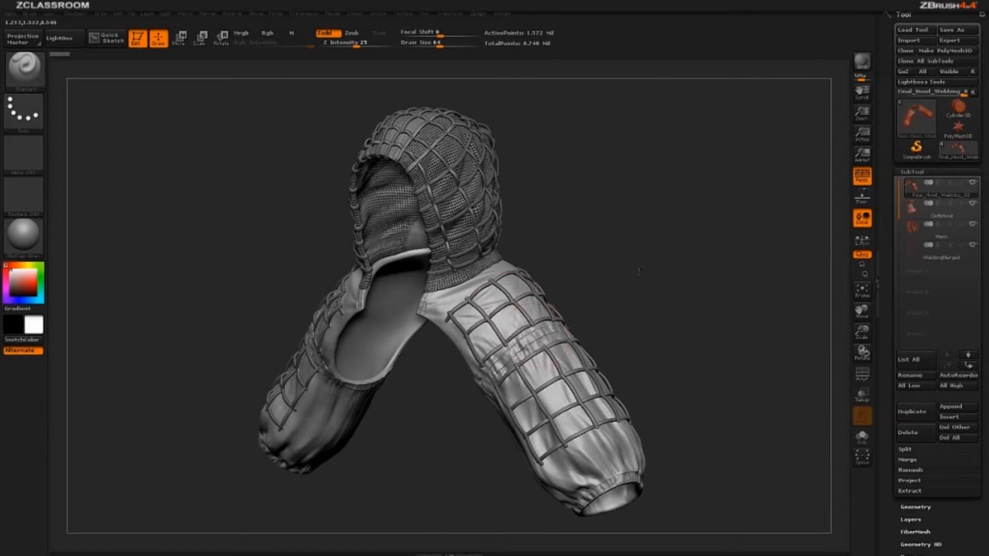
{"action": "left_click_drag", "start_coordinate": [638, 269], "coordinate": [654, 310]}
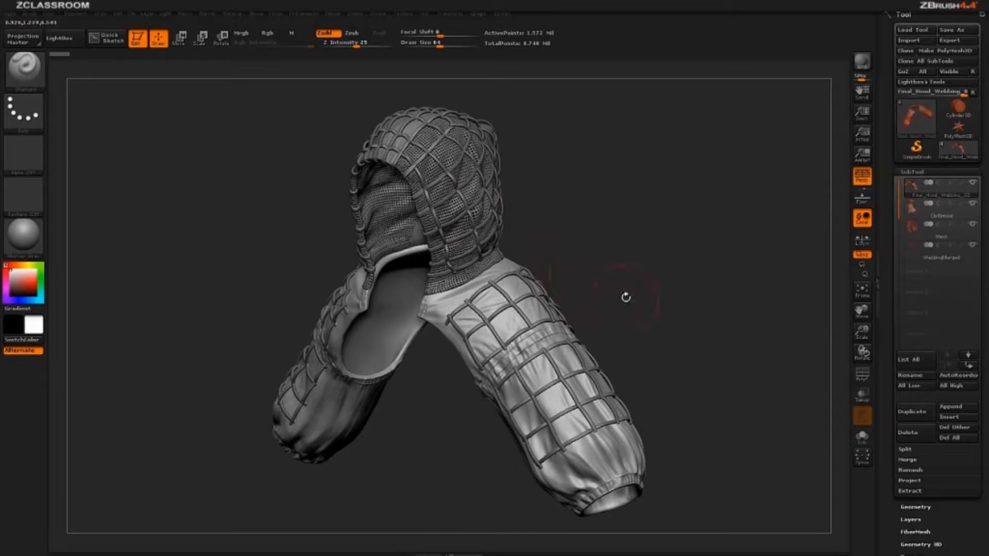
{"action": "left_click_drag", "start_coordinate": [627, 294], "coordinate": [646, 287]}
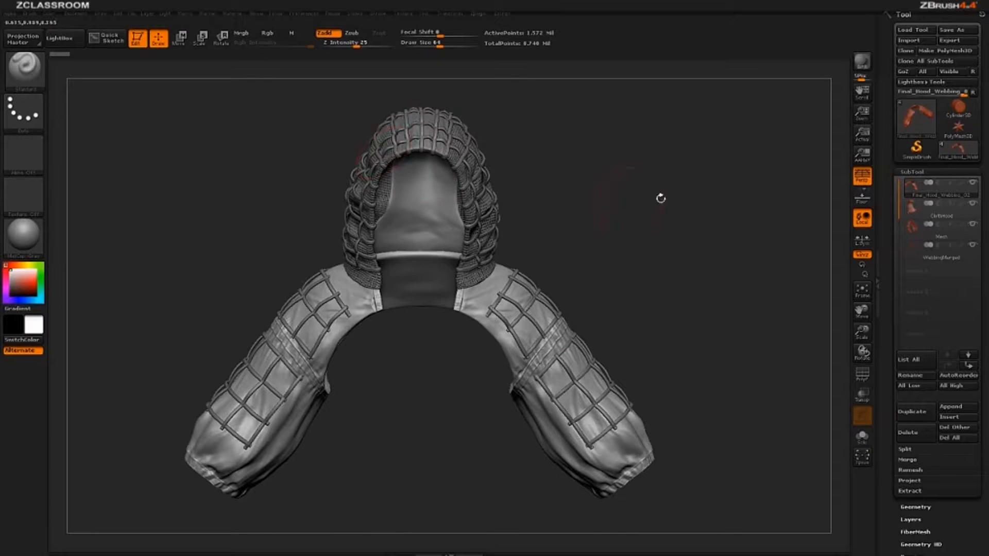
{"action": "left_click_drag", "start_coordinate": [660, 196], "coordinate": [351, 117]}
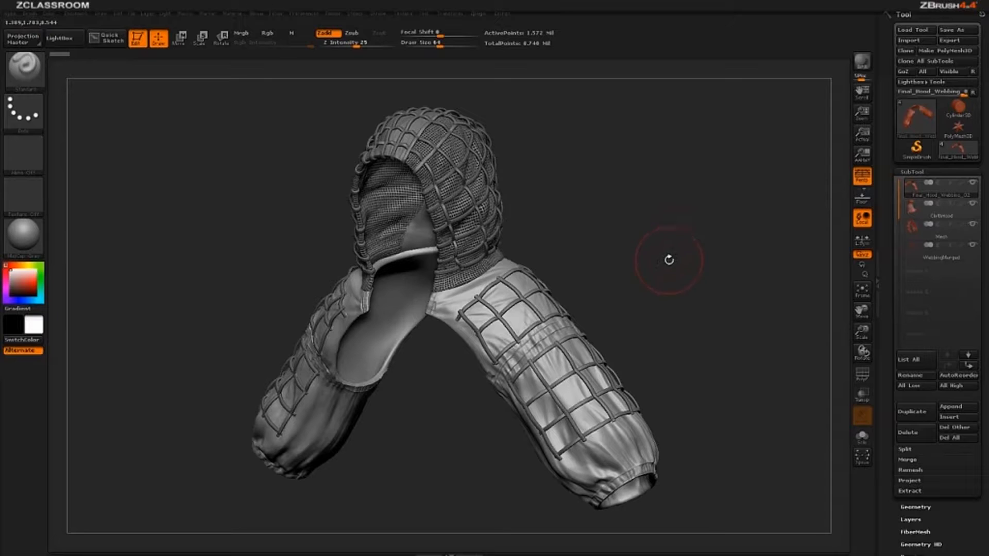
{"action": "mouse_move", "coordinate": [605, 184]}
{"action": "left_mouse_down"}
{"action": "mouse_move", "coordinate": [572, 189]}
{"action": "mouse_move", "coordinate": [623, 207]}
{"action": "mouse_move", "coordinate": [572, 227]}
{"action": "mouse_move", "coordinate": [515, 278]}
{"action": "mouse_move", "coordinate": [495, 350]}
{"action": "left_mouse_up"}
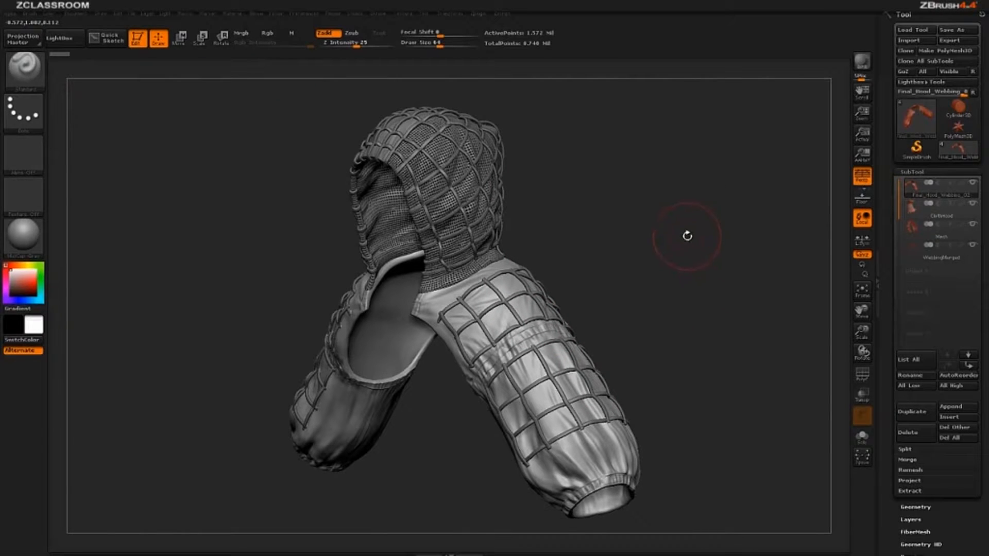
Load the PolySphere.ZTL tool from LightBox and centre the sphere on the canvas.
{"action": "key", "text": "comma"}
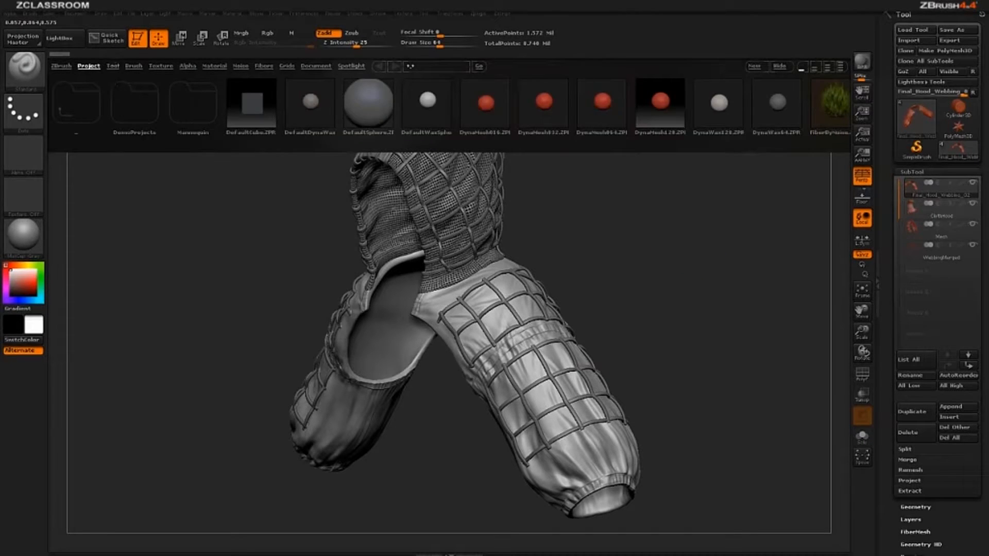
{"action": "left_click", "coordinate": [113, 66]}
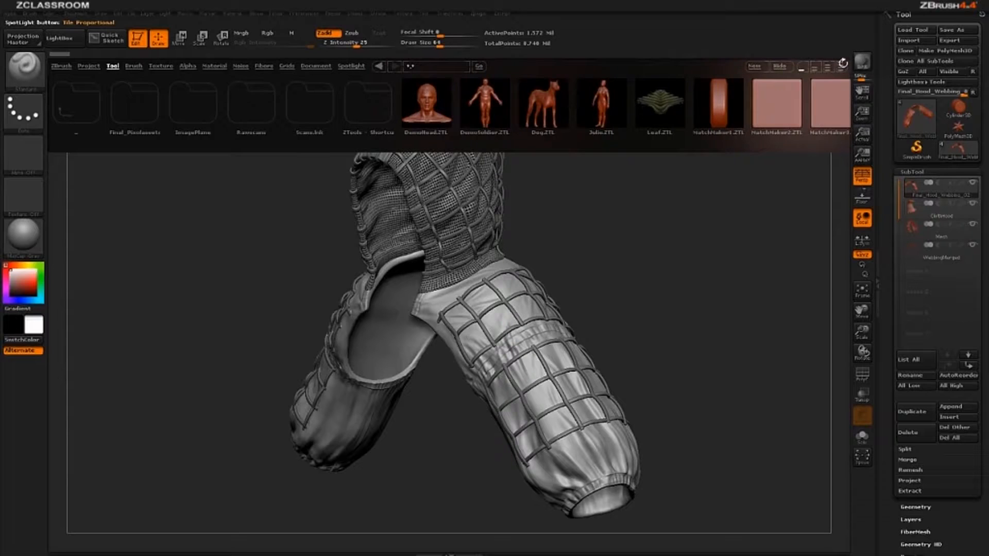
{"action": "left_click", "coordinate": [840, 66]}
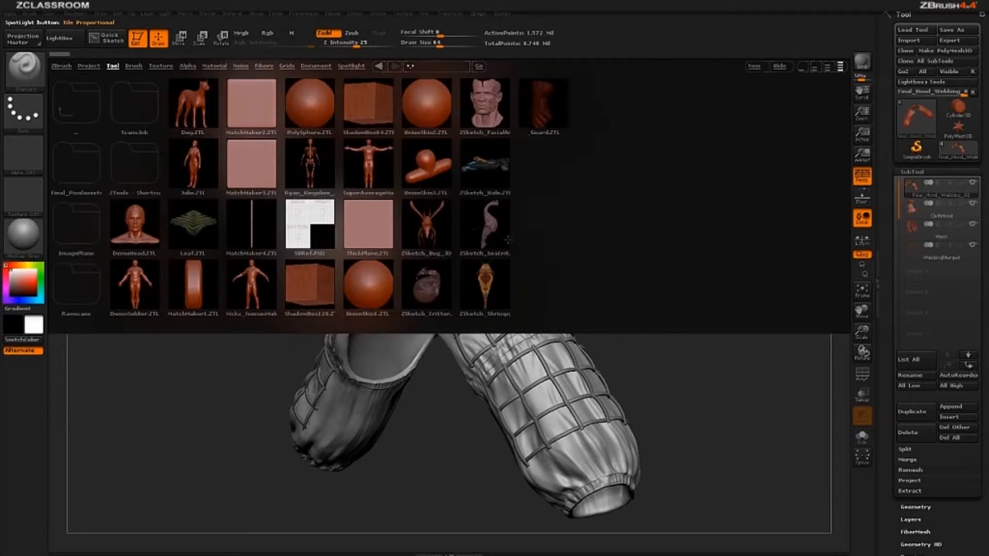
{"action": "left_click", "coordinate": [307, 114]}
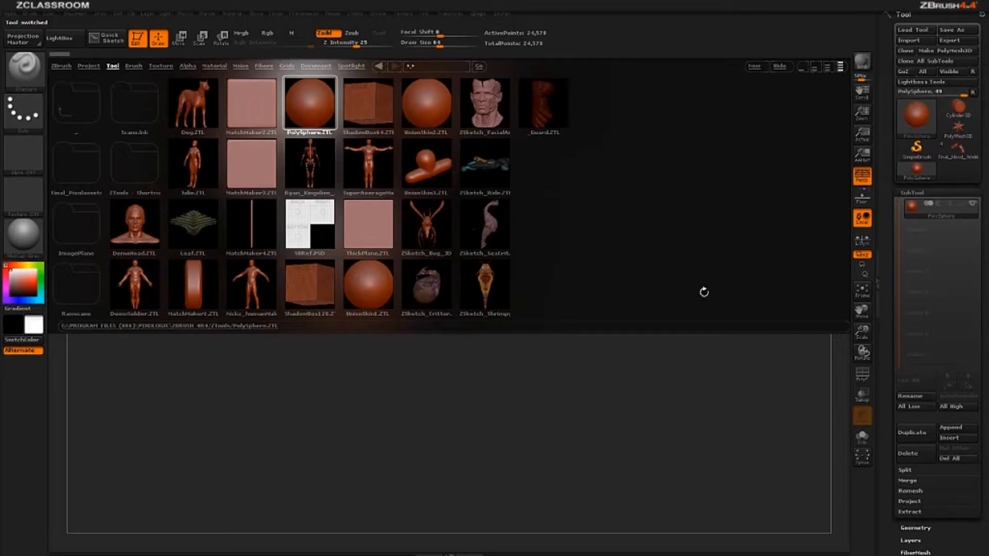
{"action": "key", "text": "comma"}
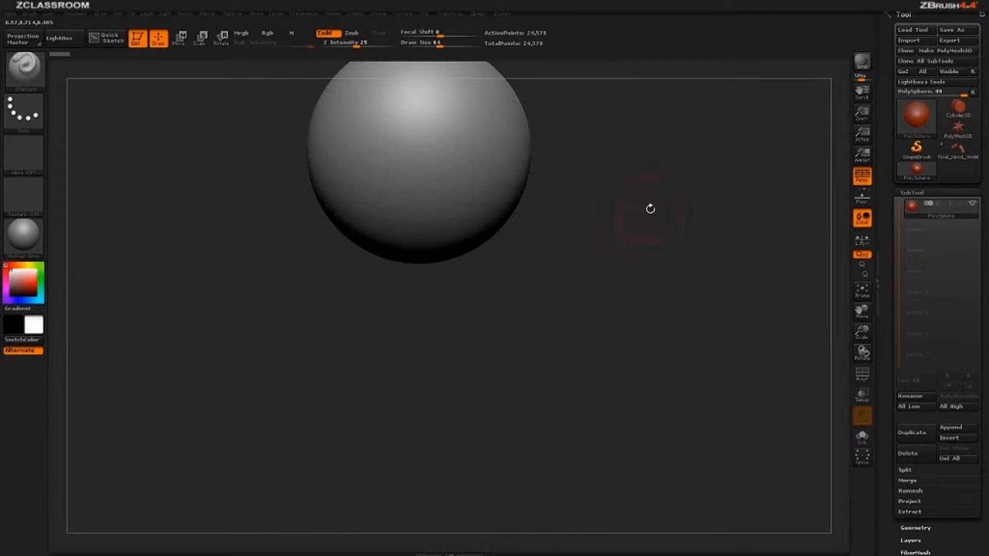
{"action": "left_click_drag", "start_coordinate": [654, 181], "coordinate": [670, 277], "text": "alt"}
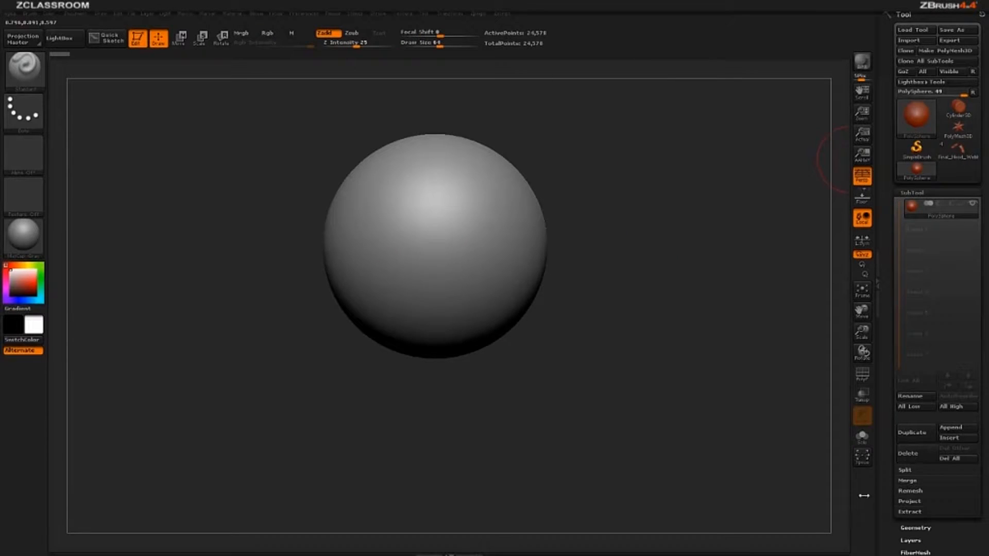
Lower the PolySphere to subdivision level 1, delete its higher levels and show its polyframe.
{"action": "scroll", "coordinate": [888, 491], "scroll_direction": "down", "scroll_amount": 3}
{"action": "left_click", "coordinate": [916, 411]}
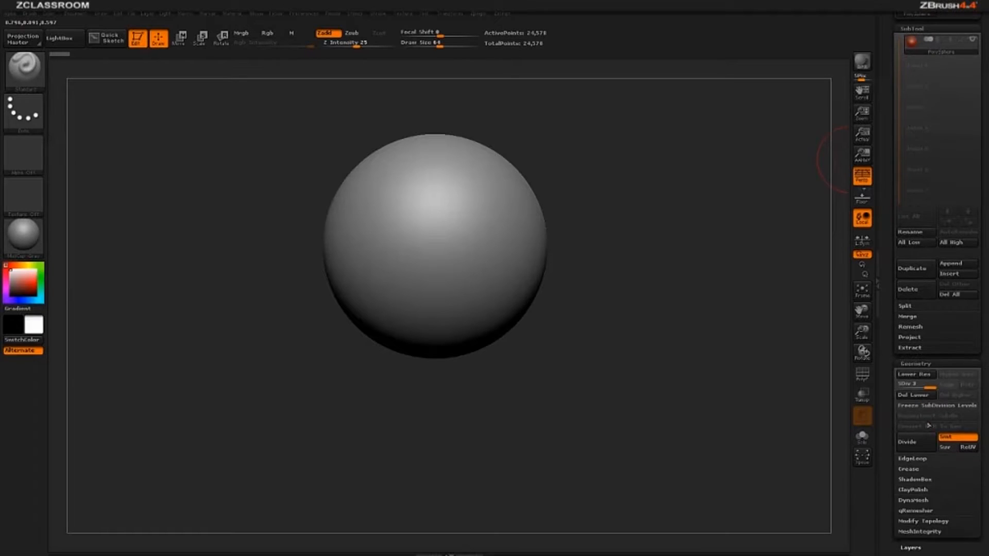
{"action": "left_click_drag", "start_coordinate": [924, 388], "coordinate": [893, 388]}
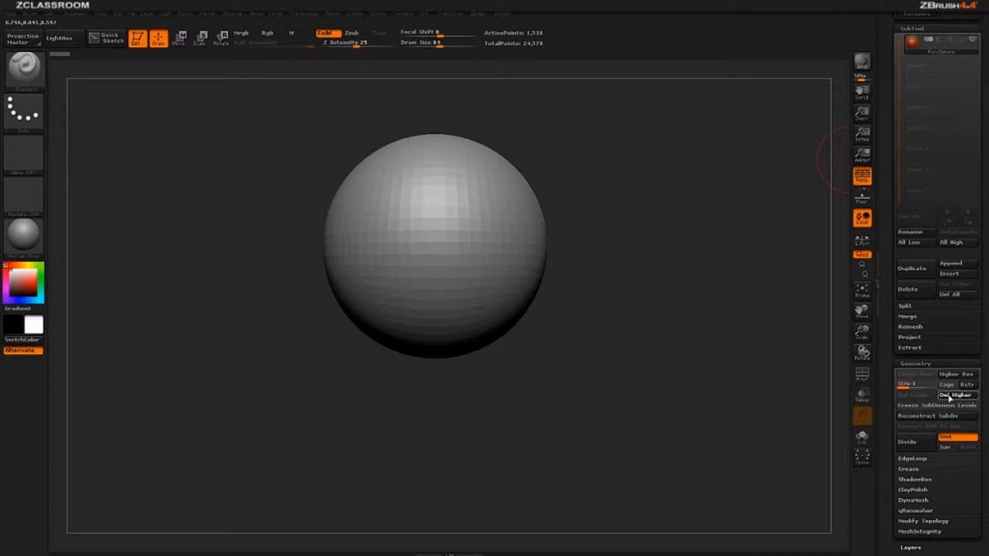
{"action": "left_click", "coordinate": [949, 397]}
{"action": "left_click", "coordinate": [863, 375]}
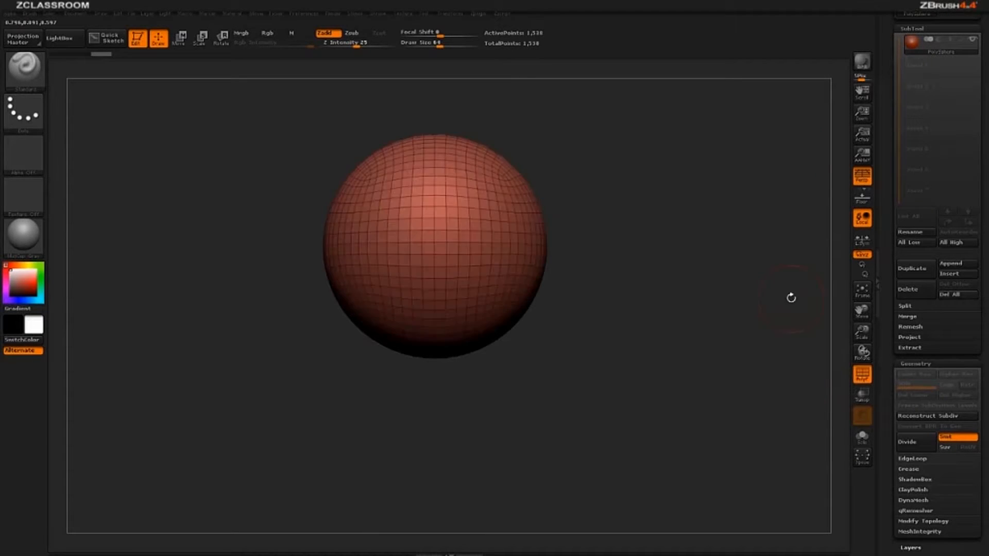
{"action": "left_click_drag", "start_coordinate": [790, 294], "coordinate": [742, 309]}
Return to the hood webbing tool with the polyframe off and append the PolySphere as a subtool.
{"action": "left_click_drag", "start_coordinate": [888, 235], "coordinate": [889, 325]}
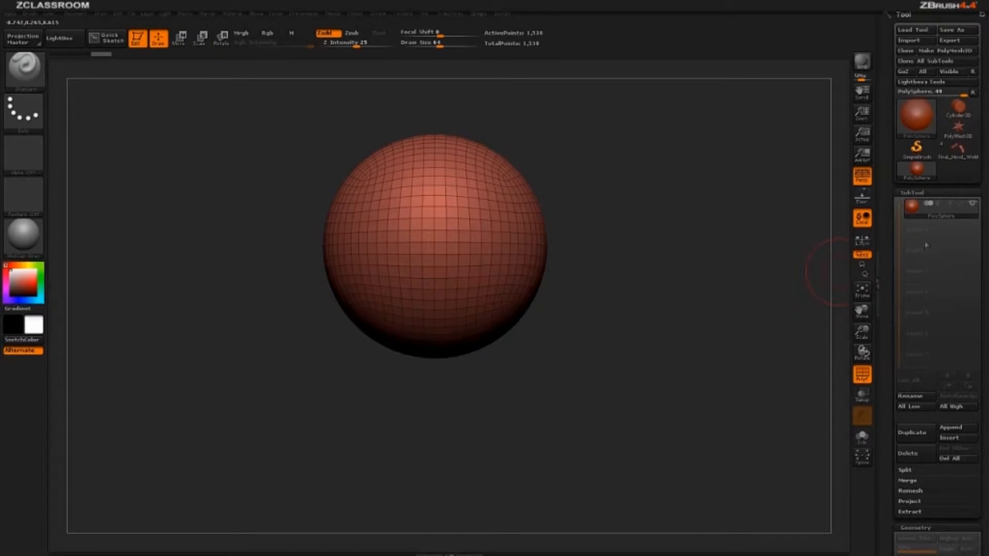
{"action": "left_click", "coordinate": [959, 155]}
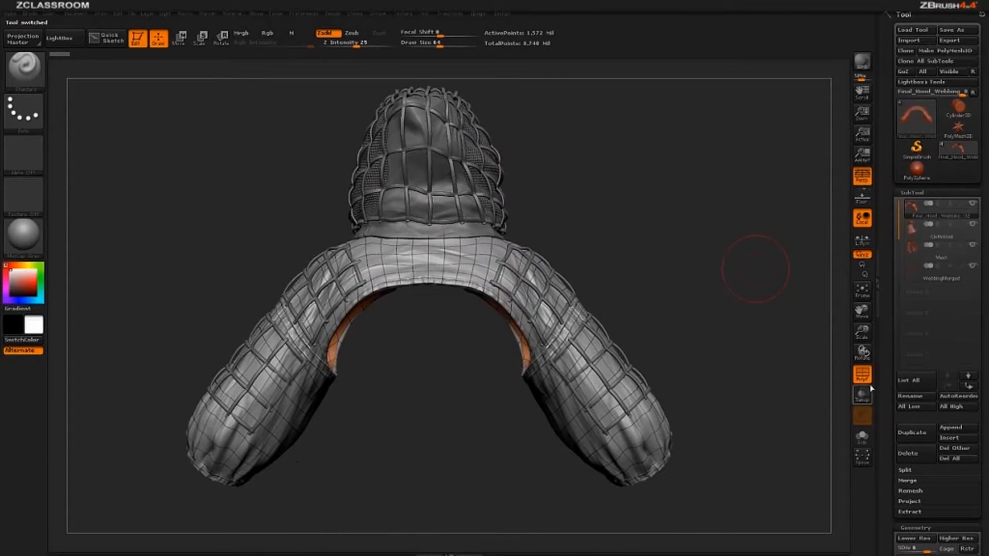
{"action": "left_click", "coordinate": [867, 379]}
{"action": "left_click_drag", "start_coordinate": [737, 316], "coordinate": [814, 304]}
{"action": "left_click_drag", "start_coordinate": [524, 240], "coordinate": [690, 294]}
{"action": "left_click", "coordinate": [960, 427]}
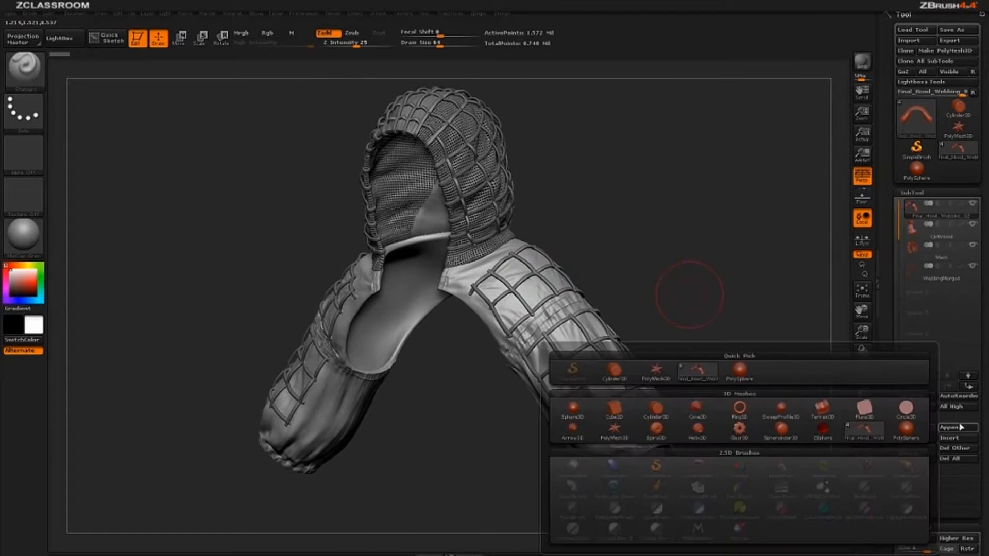
{"action": "left_click", "coordinate": [741, 370]}
{"action": "left_click_drag", "start_coordinate": [696, 294], "coordinate": [748, 266], "text": "shift"}
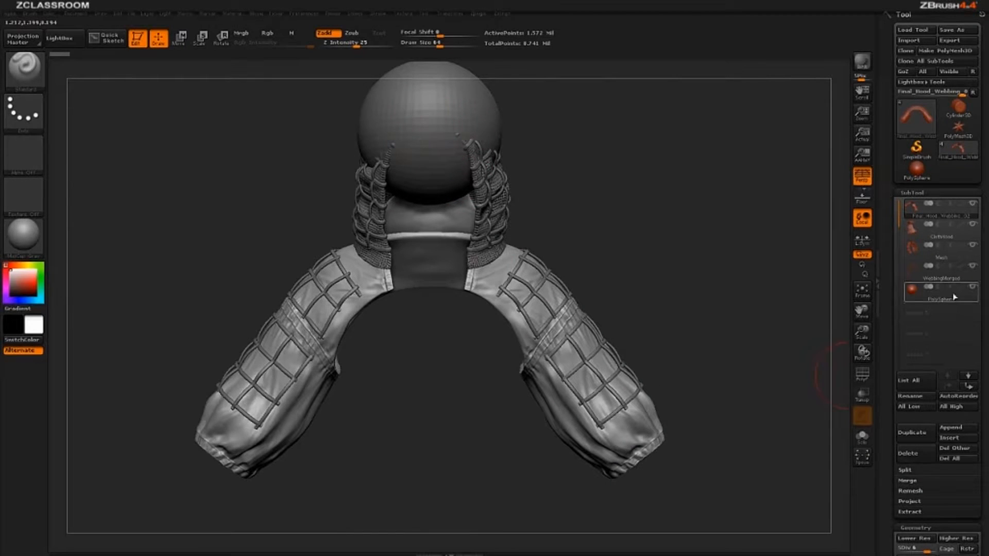
Isolate the appended PolySphere subtool in Solo mode and turn off perspective.
{"action": "left_click", "coordinate": [899, 295]}
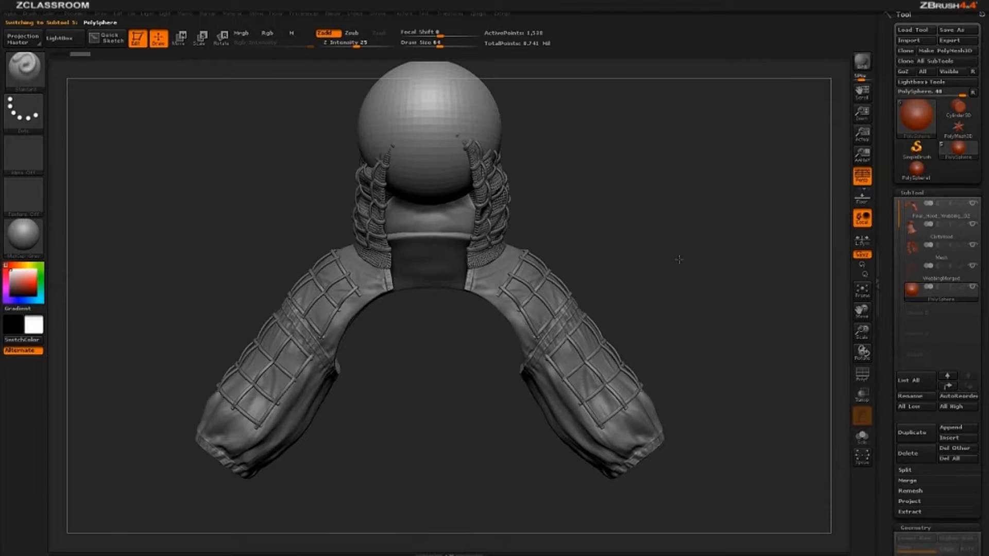
{"action": "left_click_drag", "start_coordinate": [679, 257], "coordinate": [676, 247], "text": "alt"}
{"action": "left_click", "coordinate": [863, 438]}
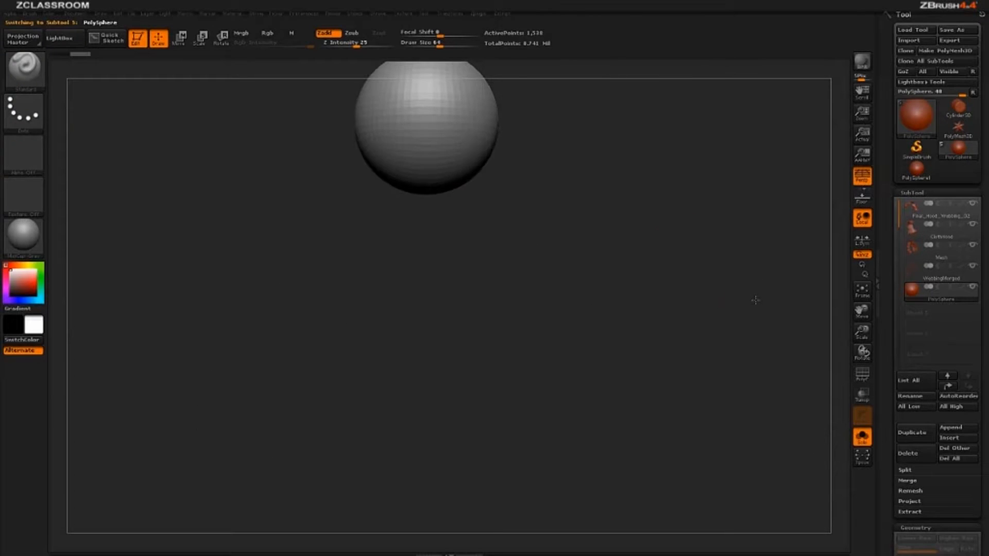
{"action": "left_click", "coordinate": [862, 176]}
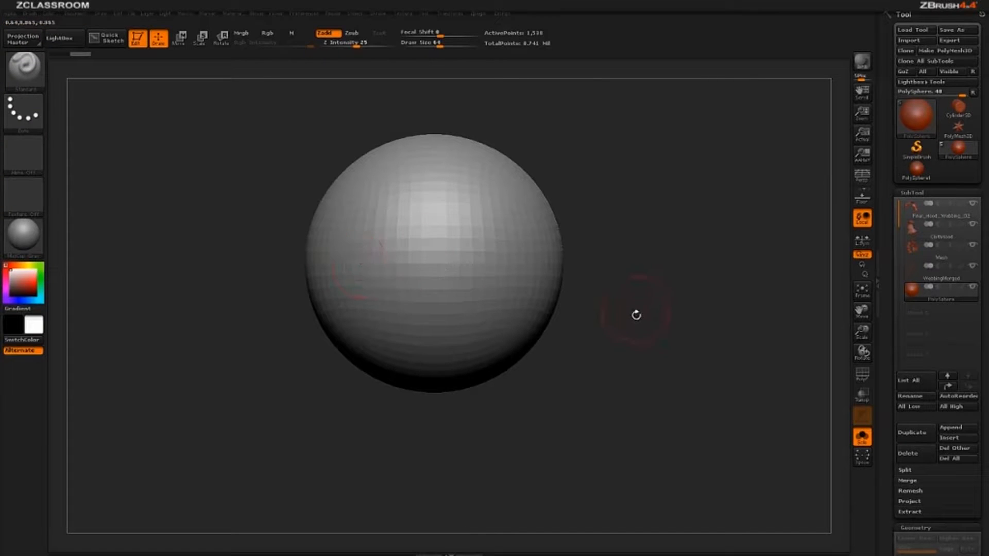
{"action": "left_click_drag", "start_coordinate": [638, 322], "coordinate": [638, 347]}
Show the polyframe on the isolated sphere and examine its edge flow.
{"action": "left_click", "coordinate": [862, 374]}
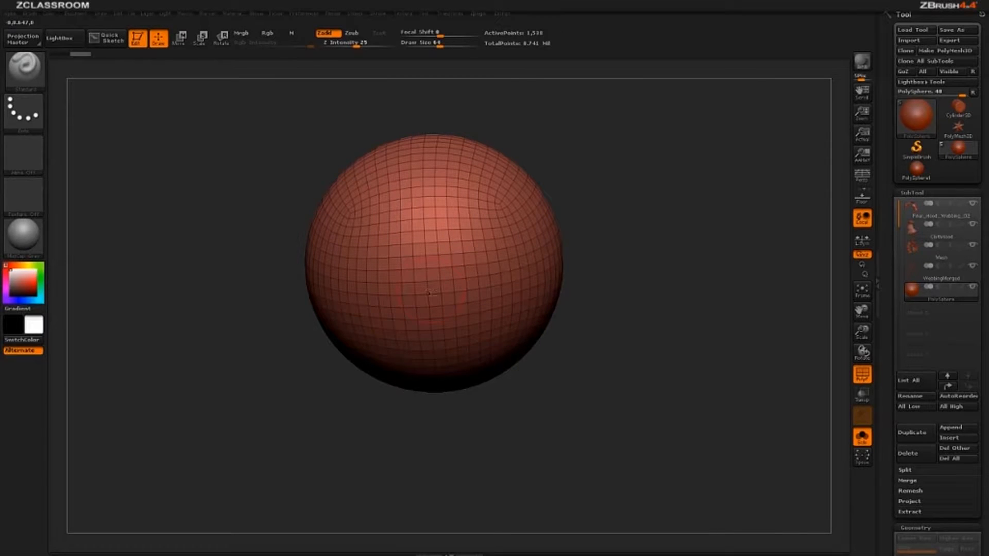
{"action": "left_click_drag", "start_coordinate": [604, 292], "coordinate": [612, 344]}
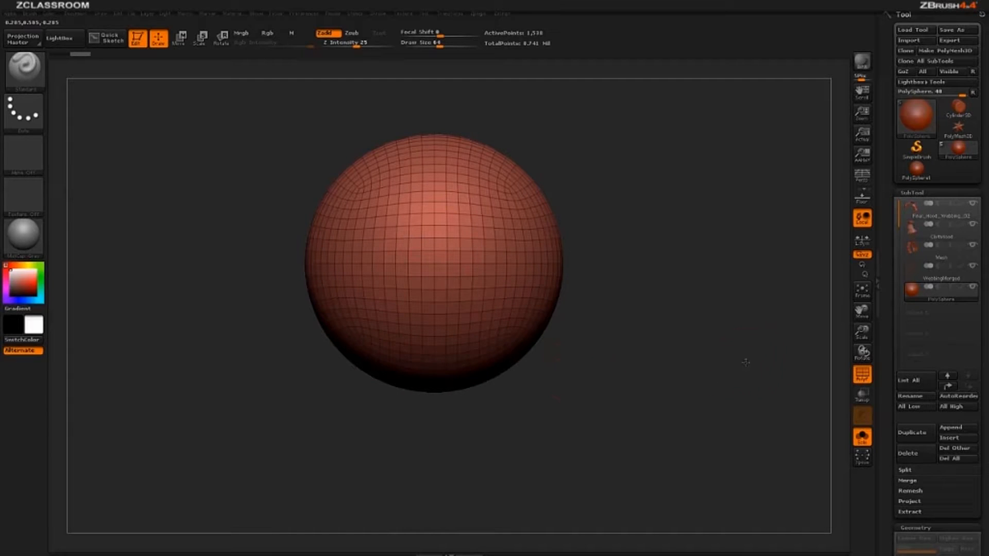
{"action": "left_click_drag", "start_coordinate": [746, 362], "coordinate": [704, 364]}
{"action": "left_click_drag", "start_coordinate": [638, 245], "coordinate": [534, 203]}
Flatten the sphere's lower half with the Flatten deformation at -100 on the Y axis only.
{"action": "left_click_drag", "start_coordinate": [889, 492], "coordinate": [890, 342]}
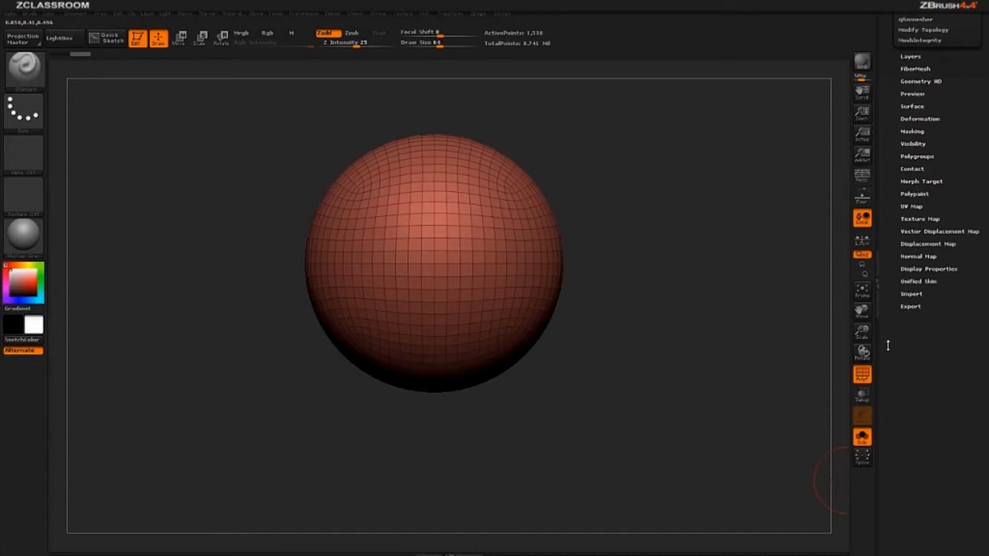
{"action": "left_click", "coordinate": [918, 119]}
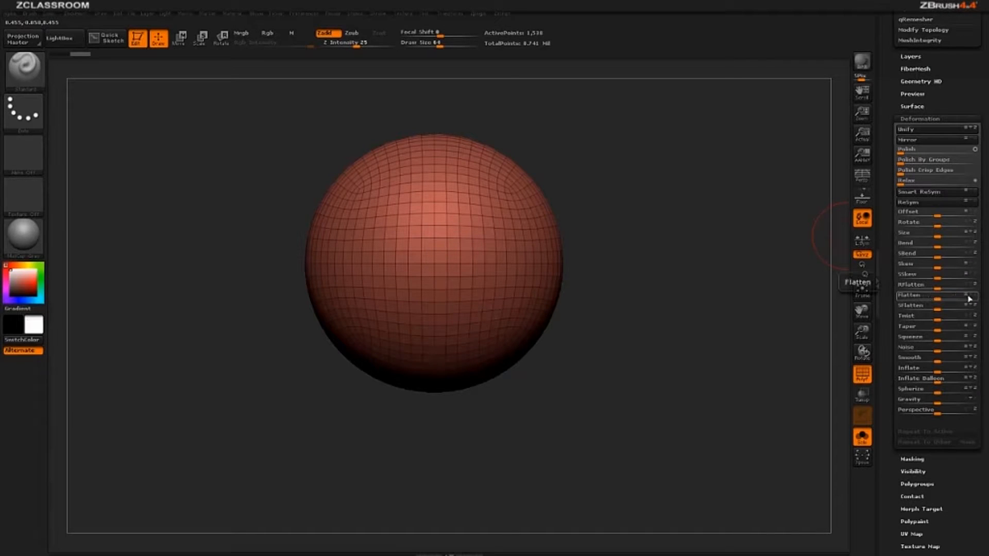
{"action": "left_click", "coordinate": [970, 296]}
{"action": "left_click", "coordinate": [966, 296]}
{"action": "left_click_drag", "start_coordinate": [938, 298], "coordinate": [876, 303]}
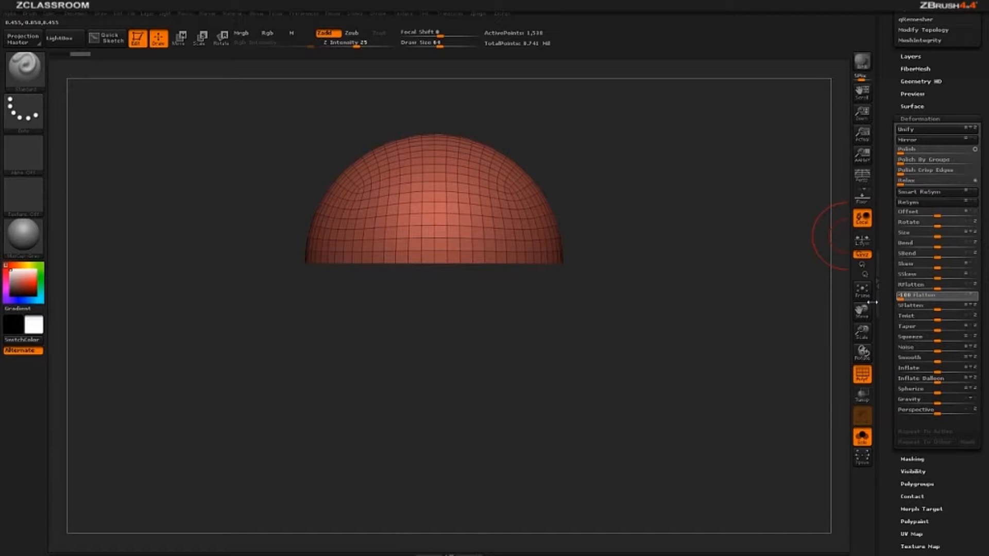
Hide the flattened dome's outer polygons, keeping only a centred block two polygons wide and two polygons long.
{"action": "left_click_drag", "start_coordinate": [585, 375], "coordinate": [689, 231]}
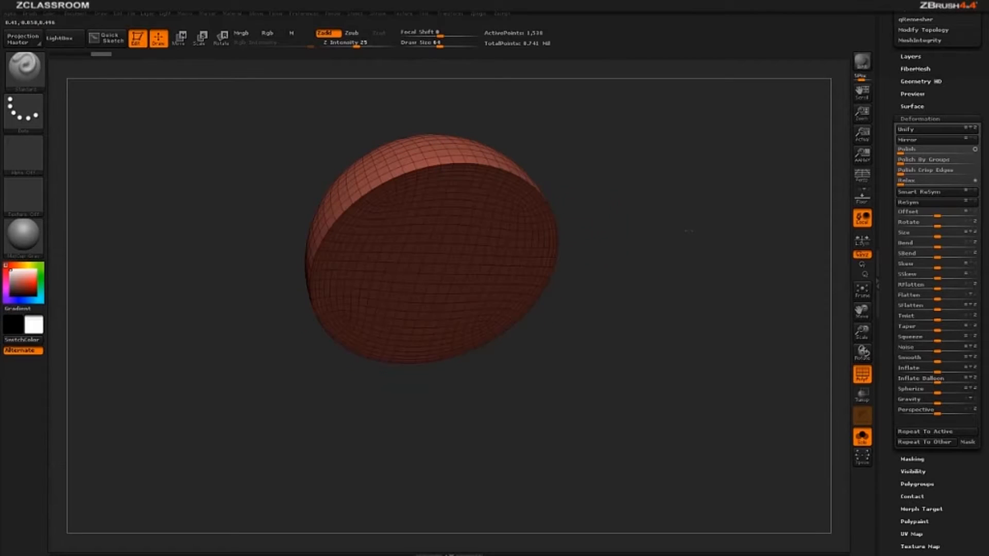
{"action": "mouse_move", "coordinate": [702, 360]}
{"action": "left_mouse_down", "text": "shift"}
{"action": "mouse_move", "coordinate": [694, 311]}
{"action": "mouse_move", "coordinate": [703, 312]}
{"action": "mouse_move", "coordinate": [703, 365]}
{"action": "left_mouse_up", "text": "shift"}
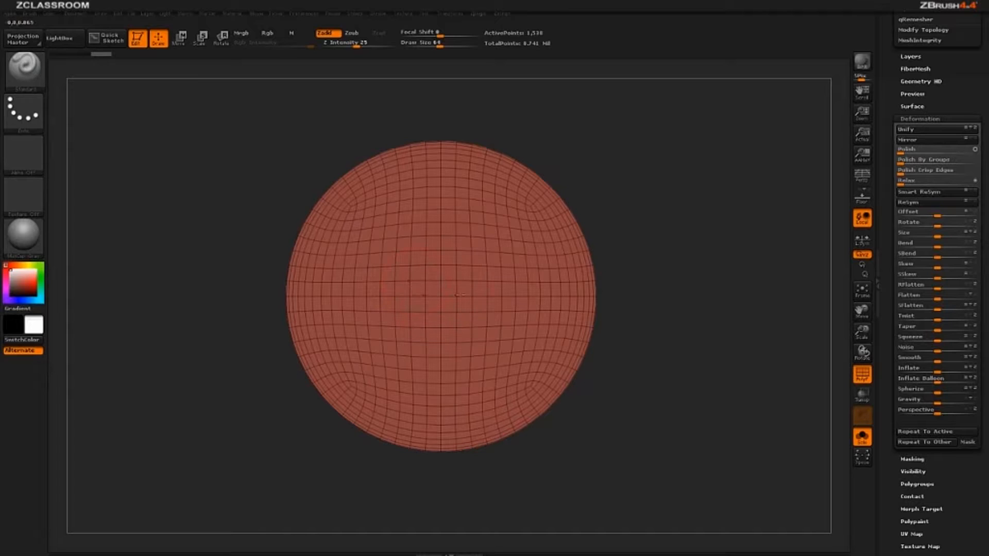
{"action": "key", "text": "ctrl+shift"}
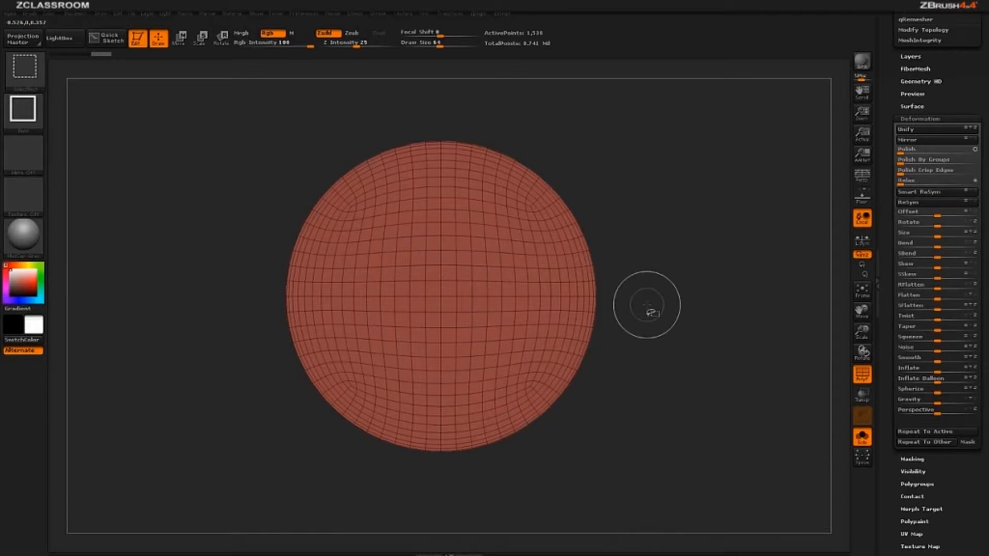
{"action": "left_click_drag", "start_coordinate": [662, 308], "coordinate": [580, 300], "text": "ctrl+shift"}
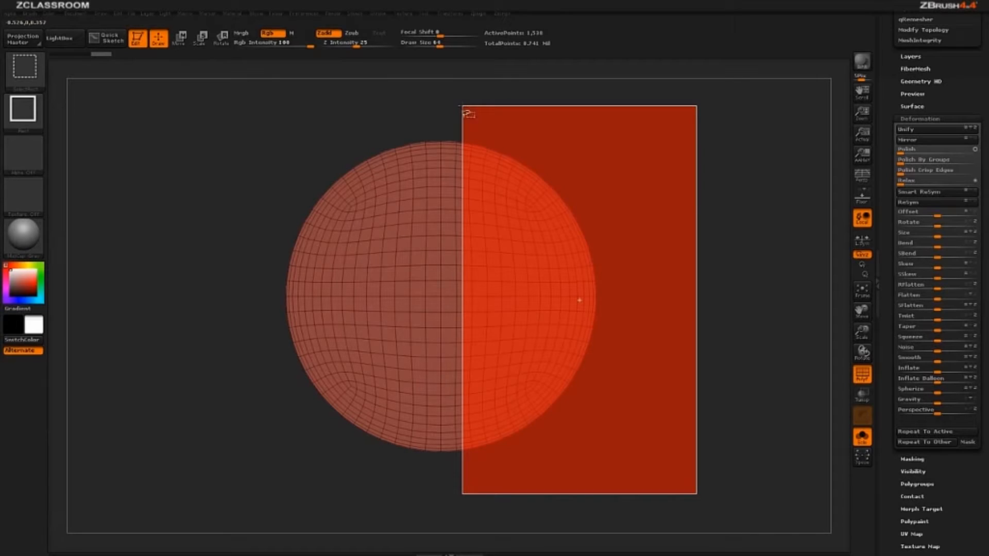
{"action": "left_click_drag", "start_coordinate": [464, 107], "coordinate": [464, 107], "text": "ctrl+shift"}
{"action": "left_click_drag", "start_coordinate": [174, 109], "coordinate": [422, 511], "text": "ctrl+shift"}
{"action": "left_click_drag", "start_coordinate": [626, 487], "coordinate": [323, 286], "text": "ctrl+shift"}
{"action": "mouse_move", "coordinate": [349, 124]}
{"action": "left_mouse_down", "text": "ctrl+shift"}
{"action": "mouse_move", "coordinate": [495, 190]}
{"action": "mouse_move", "coordinate": [577, 255]}
{"action": "left_mouse_up", "text": "ctrl+shift"}
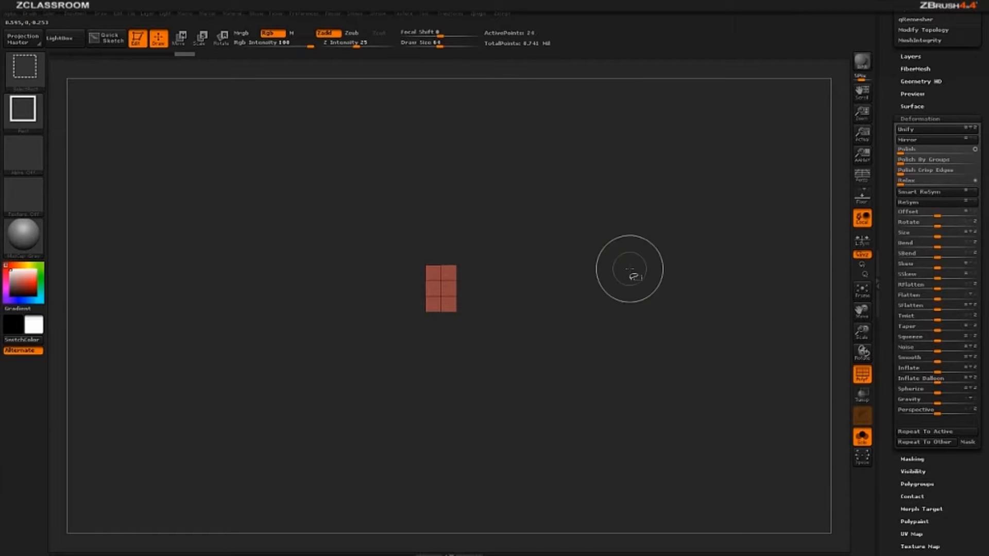
{"action": "left_click_drag", "start_coordinate": [342, 204], "coordinate": [556, 289], "text": "ctrl+shift"}
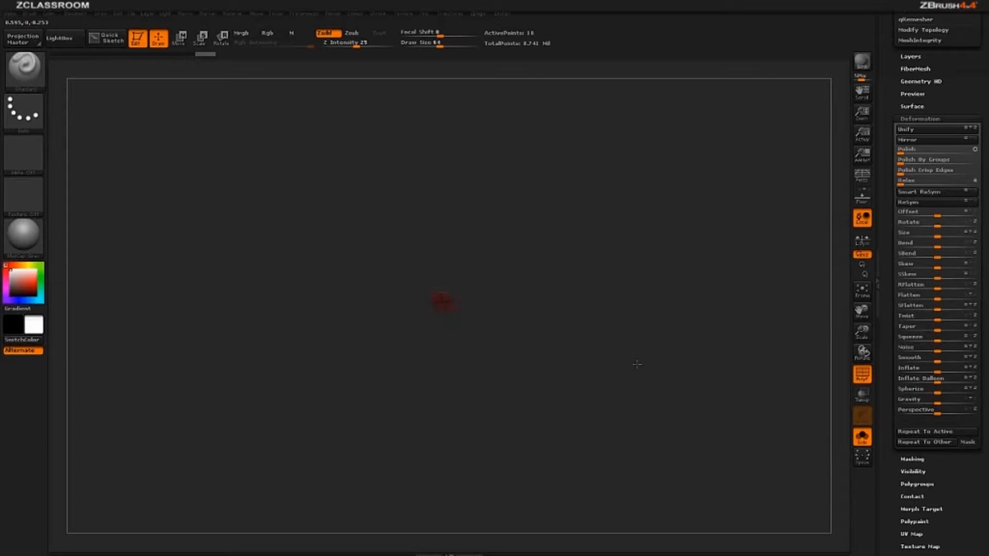
Hide the remaining curved-side polygons so only the 2×2 patch of the flat base is left.
{"action": "mouse_move", "coordinate": [618, 267]}
{"action": "left_mouse_down"}
{"action": "mouse_move", "coordinate": [607, 268]}
{"action": "mouse_move", "coordinate": [605, 400]}
{"action": "mouse_move", "coordinate": [612, 256]}
{"action": "mouse_move", "coordinate": [612, 360]}
{"action": "mouse_move", "coordinate": [627, 278]}
{"action": "mouse_move", "coordinate": [461, 304]}
{"action": "left_mouse_up"}
{"action": "key", "text": "ctrl+shift"}
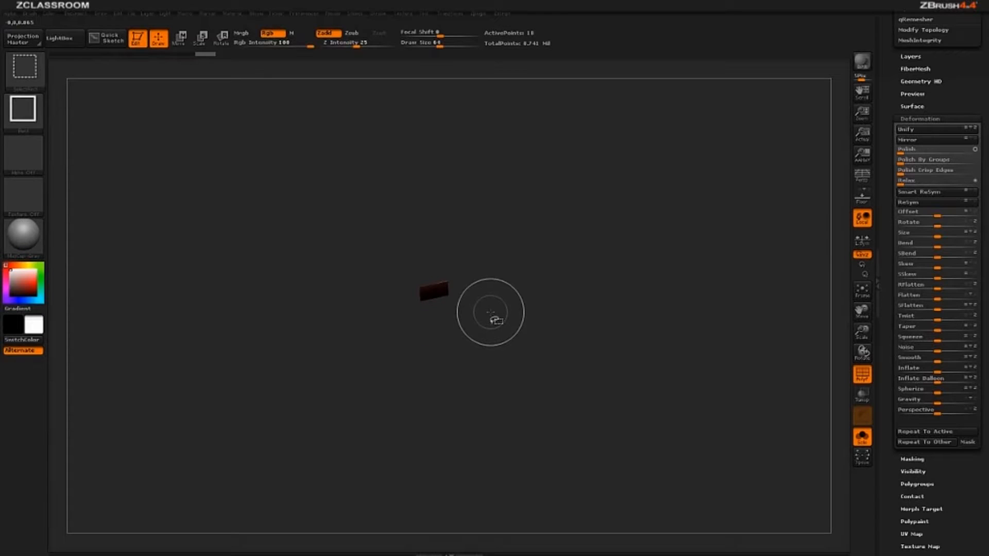
{"action": "left_click_drag", "start_coordinate": [555, 367], "coordinate": [397, 273], "text": "ctrl+shift"}
{"action": "mouse_move", "coordinate": [713, 407]}
{"action": "left_mouse_down", "text": "shift"}
{"action": "mouse_move", "coordinate": [729, 430]}
{"action": "mouse_move", "coordinate": [281, 189]}
{"action": "left_mouse_up", "text": "shift"}
{"action": "key", "text": "ctrl"}
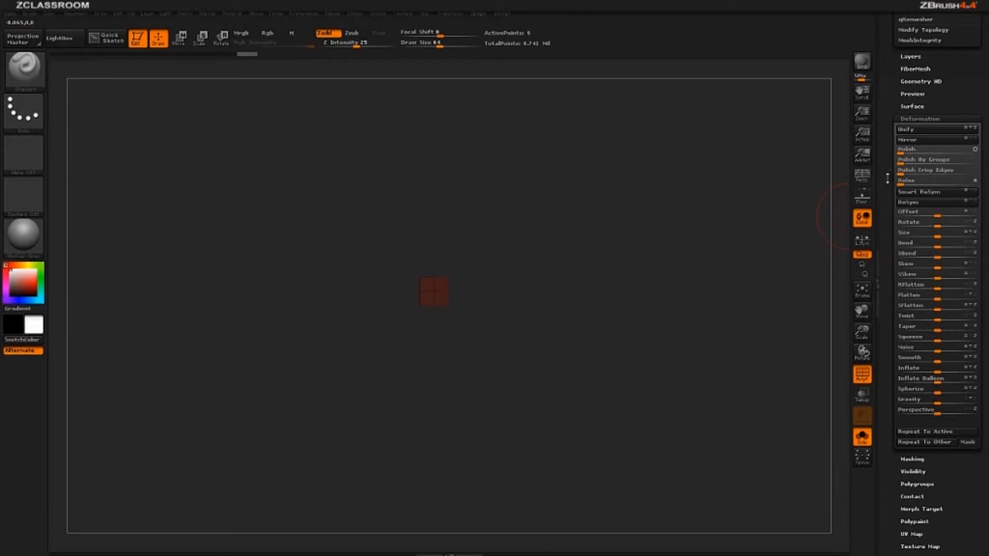
Load the tall green grass-like FiberMesh preset from the fiber library onto the patch.
{"action": "left_click_drag", "start_coordinate": [887, 178], "coordinate": [888, 289]}
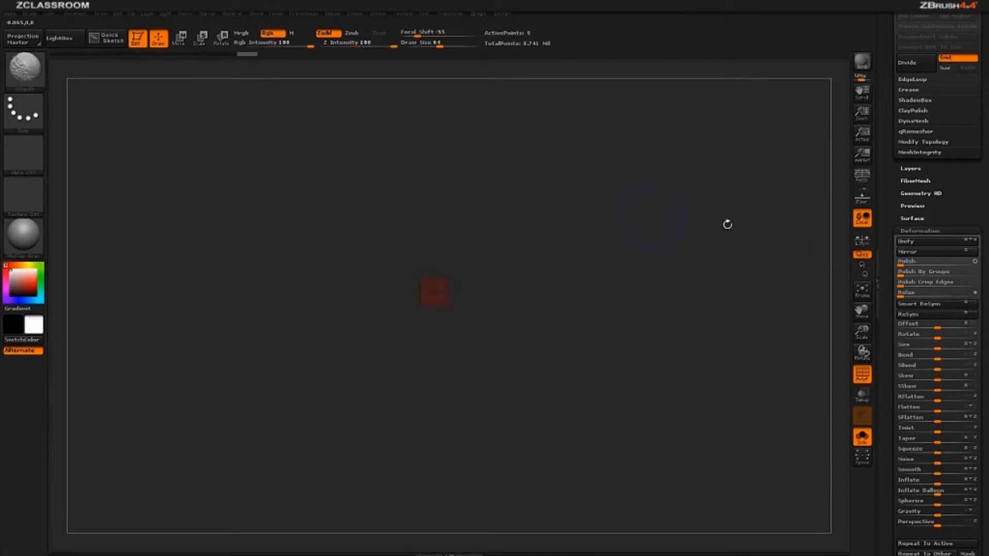
{"action": "left_click_drag", "start_coordinate": [895, 205], "coordinate": [900, 263]}
{"action": "left_click", "coordinate": [922, 307]}
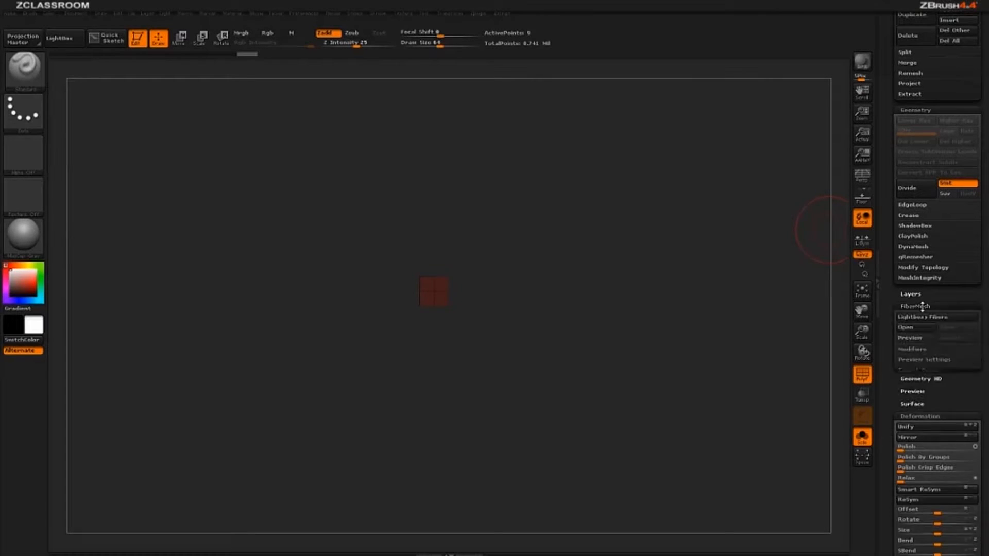
{"action": "left_click_drag", "start_coordinate": [923, 308], "coordinate": [926, 253]}
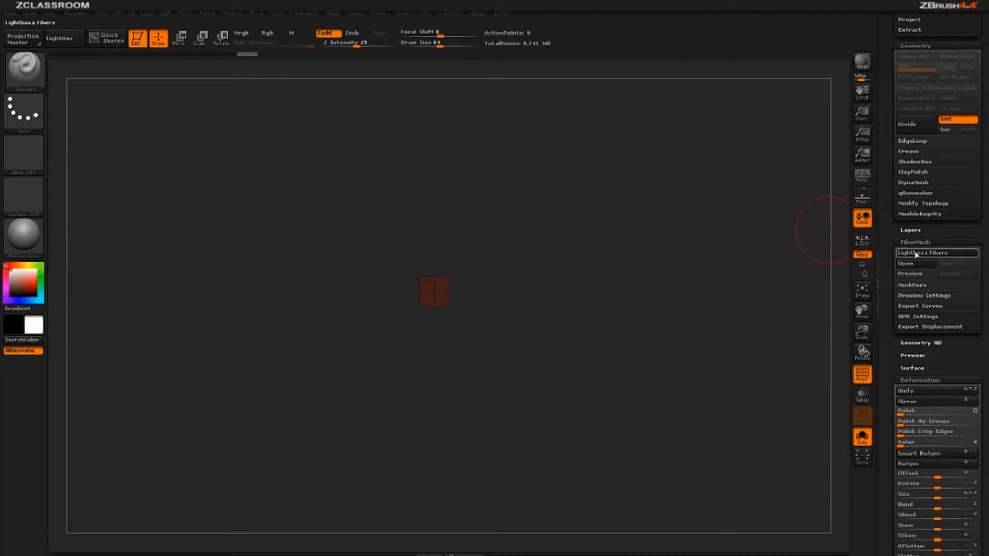
{"action": "left_click", "coordinate": [934, 253]}
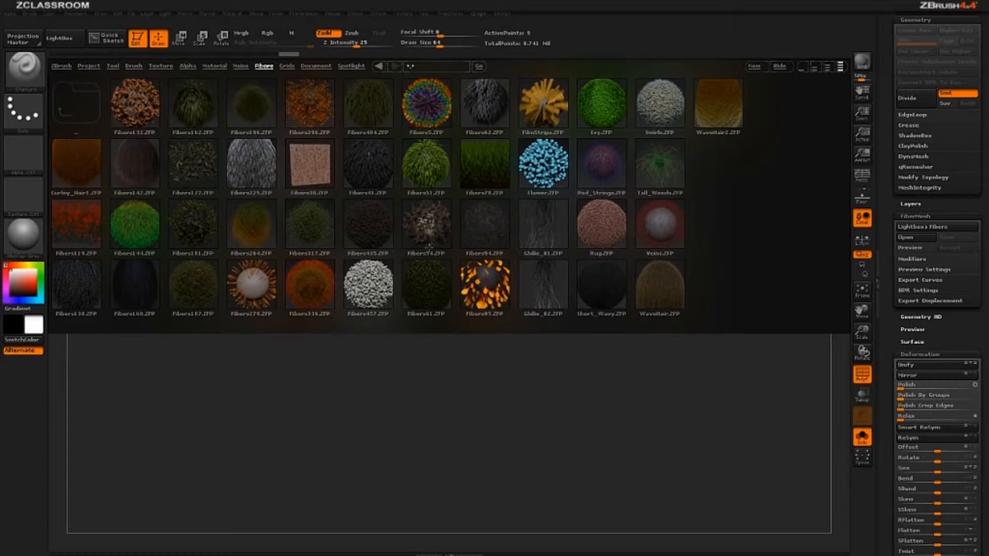
{"action": "double_click", "coordinate": [482, 165]}
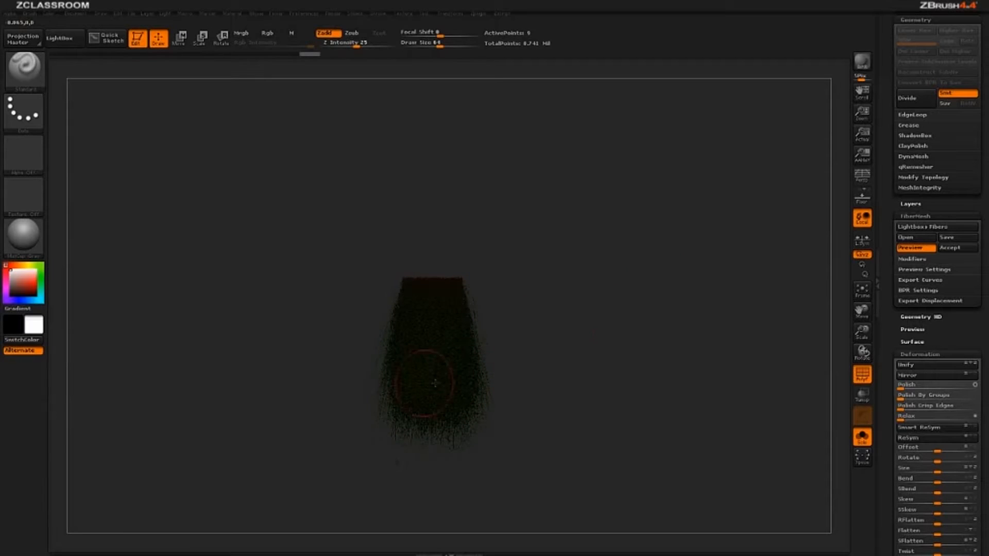
Set the previewed fibers' Gravity to 1 and Length to 2000.
{"action": "key", "text": "ctrl+shift"}
{"action": "left_click", "coordinate": [925, 261]}
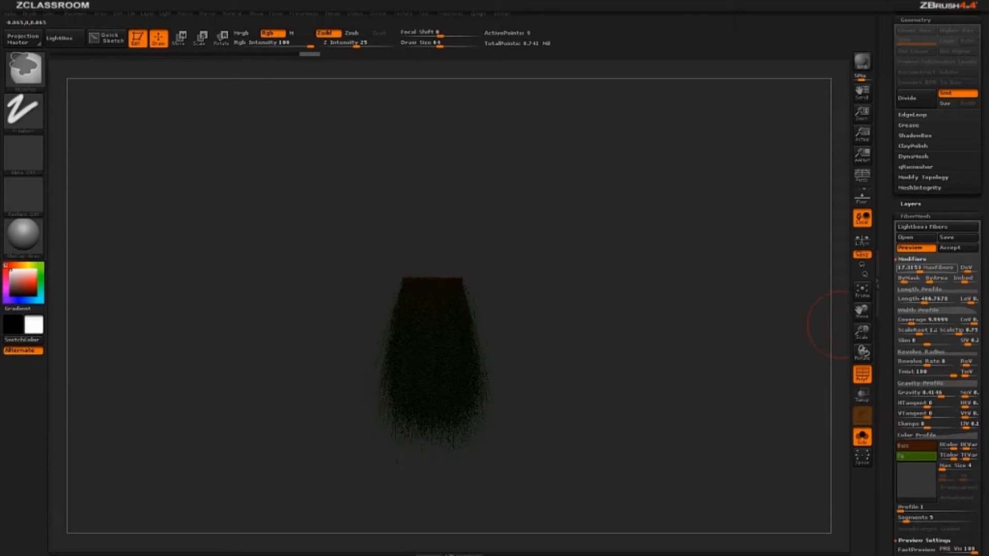
{"action": "scroll", "coordinate": [896, 300], "scroll_direction": "down", "scroll_amount": 3}
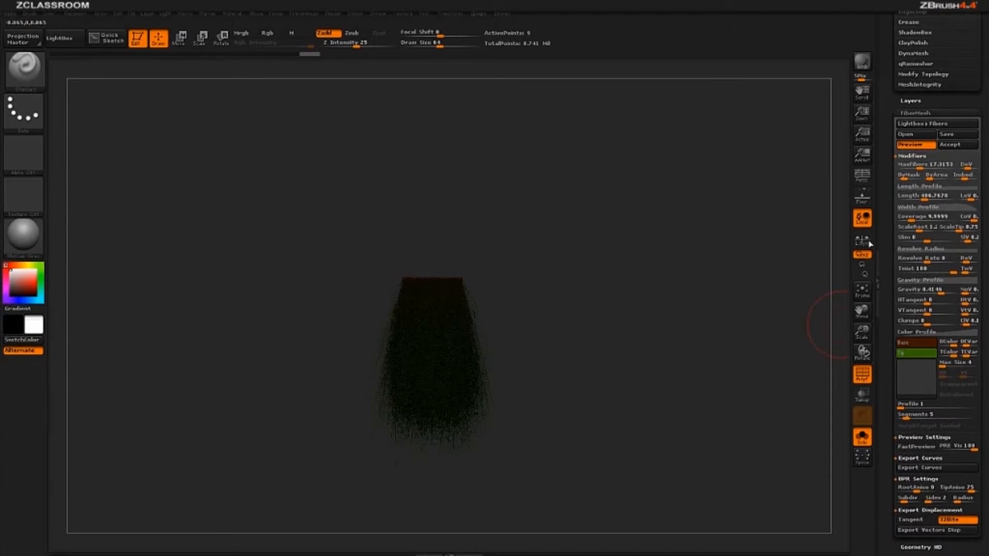
{"action": "left_click_drag", "start_coordinate": [634, 208], "coordinate": [614, 198]}
{"action": "left_click_drag", "start_coordinate": [614, 198], "coordinate": [627, 328]}
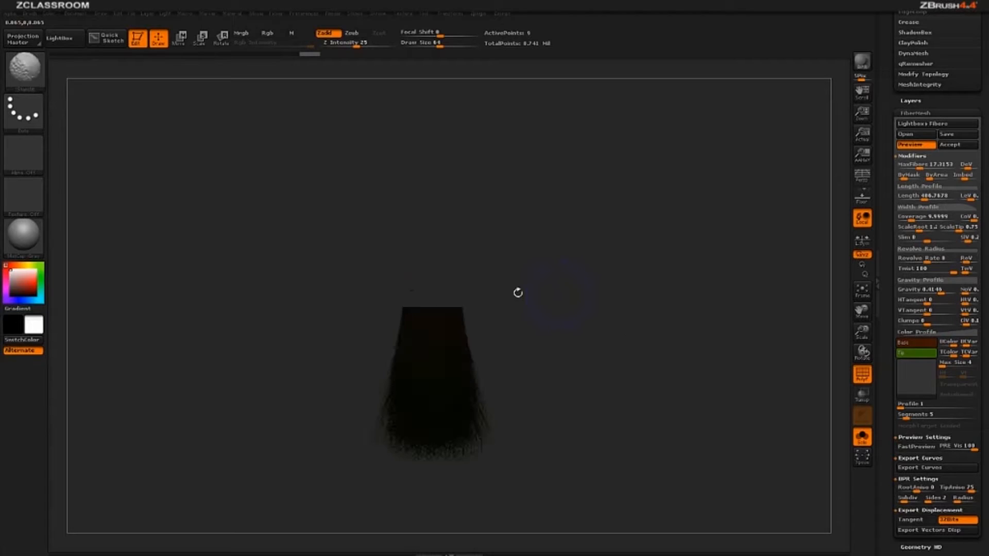
{"action": "left_click", "coordinate": [912, 145]}
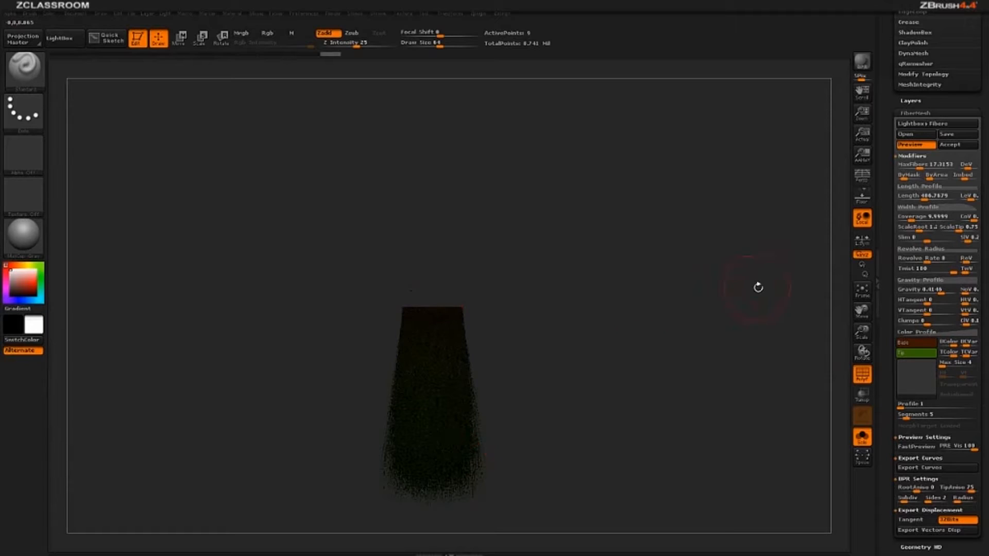
{"action": "left_click", "coordinate": [943, 291]}
{"action": "type", "text": "1"}
{"action": "key", "text": "Return"}
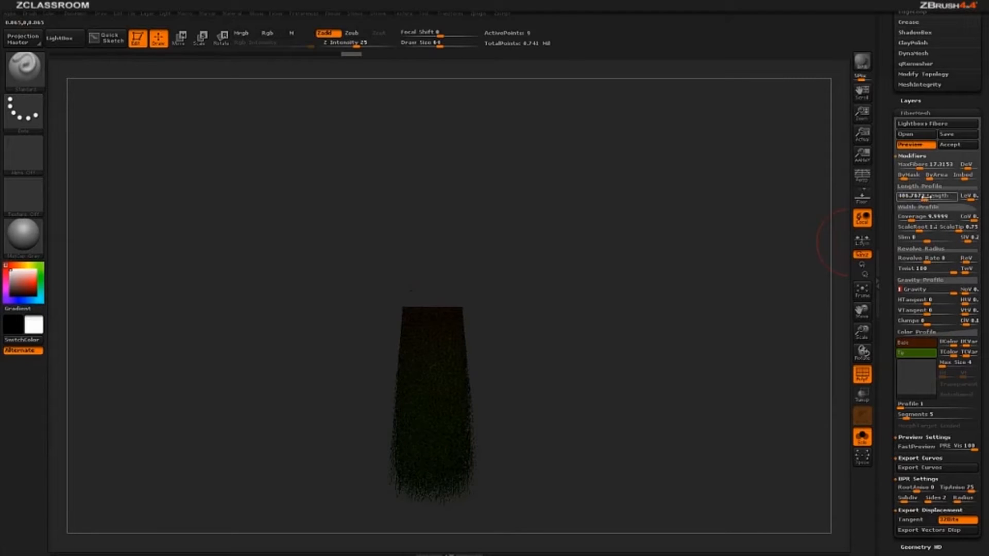
{"action": "left_click_drag", "start_coordinate": [924, 197], "coordinate": [974, 198]}
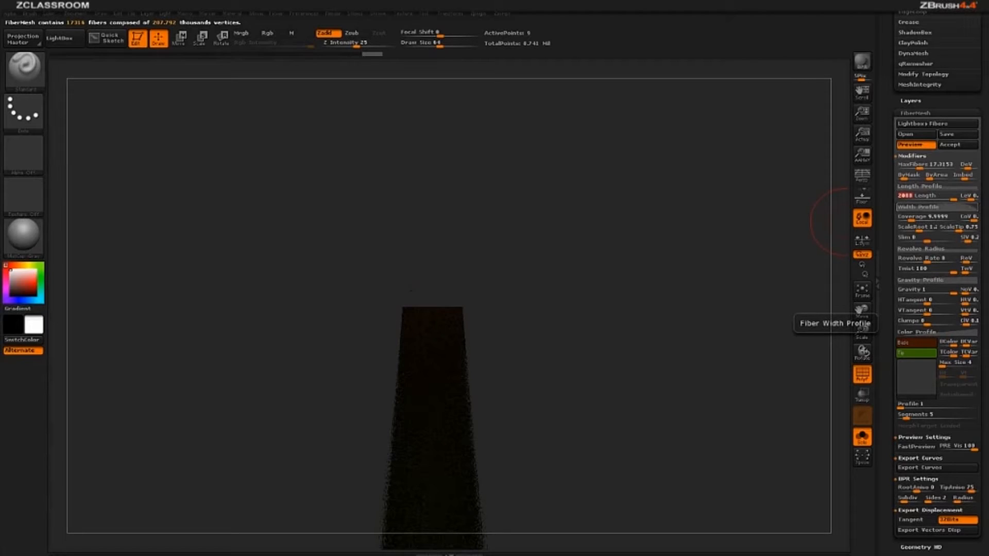
Reset the fiber width profile and raise both ends of its curve to the maximum for a uniform width.
{"action": "left_click", "coordinate": [922, 206]}
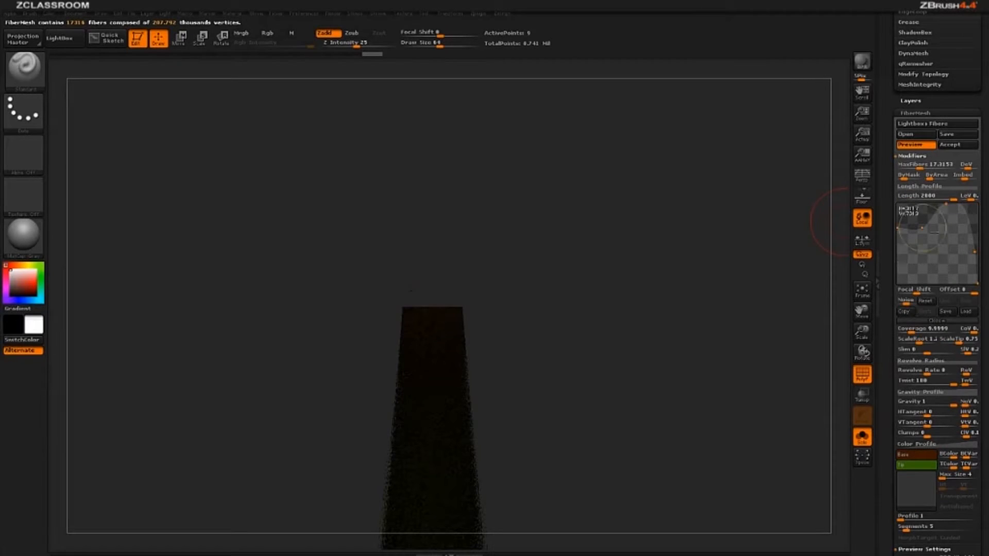
{"action": "left_click", "coordinate": [927, 301]}
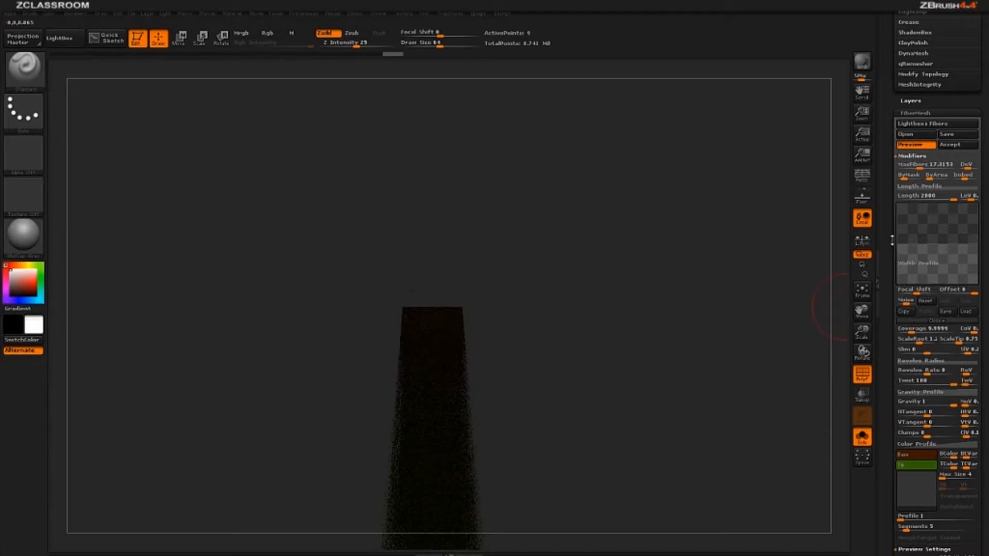
{"action": "left_click_drag", "start_coordinate": [898, 244], "coordinate": [900, 207]}
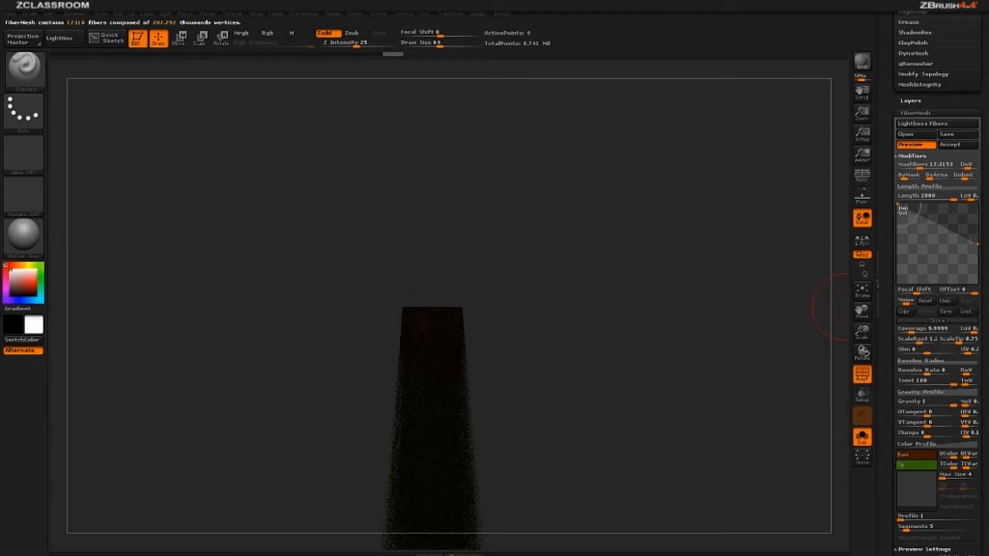
{"action": "left_click_drag", "start_coordinate": [979, 244], "coordinate": [980, 202]}
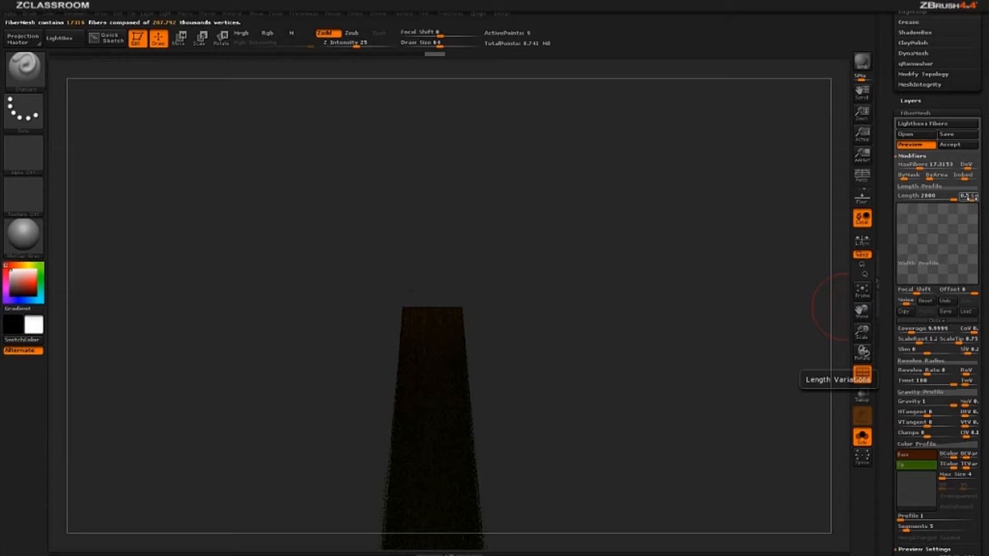
Set the fibers' length and density variations to 0 and lower the modulation by face area.
{"action": "left_click_drag", "start_coordinate": [972, 199], "coordinate": [969, 200]}
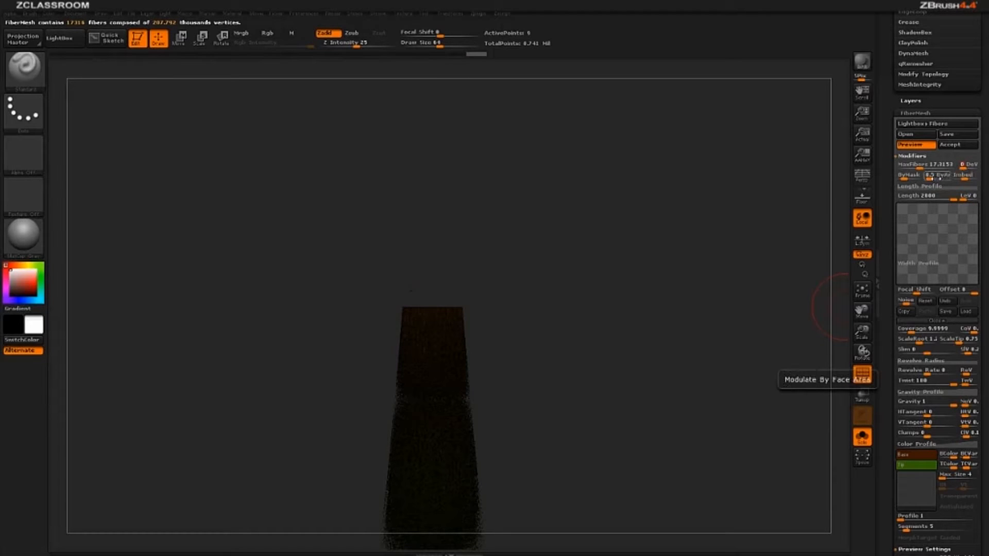
{"action": "left_click_drag", "start_coordinate": [930, 176], "coordinate": [928, 177]}
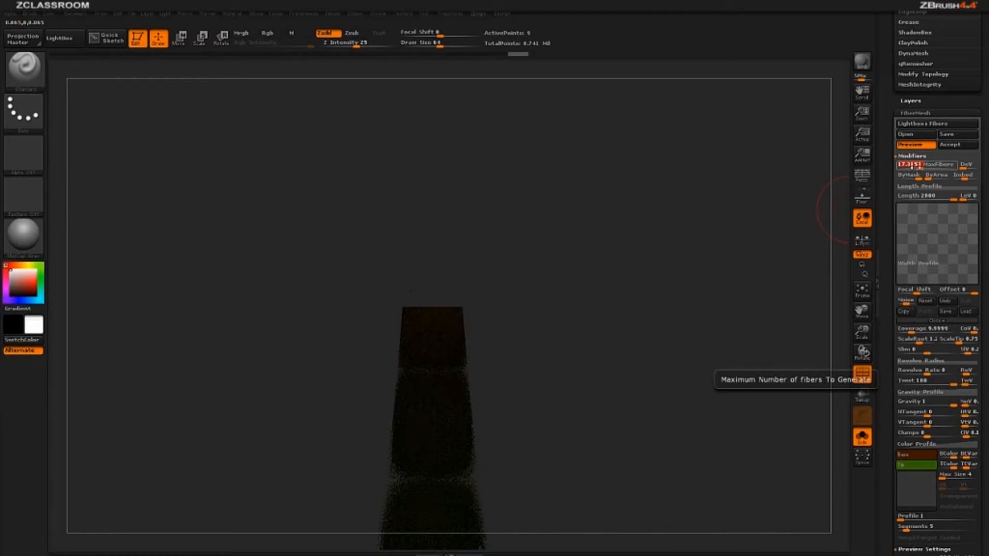
Set MaxFibers to 0.05 and the fiber Coverage to 2000.
{"action": "type", "text": ".05"}
{"action": "key", "text": "Return"}
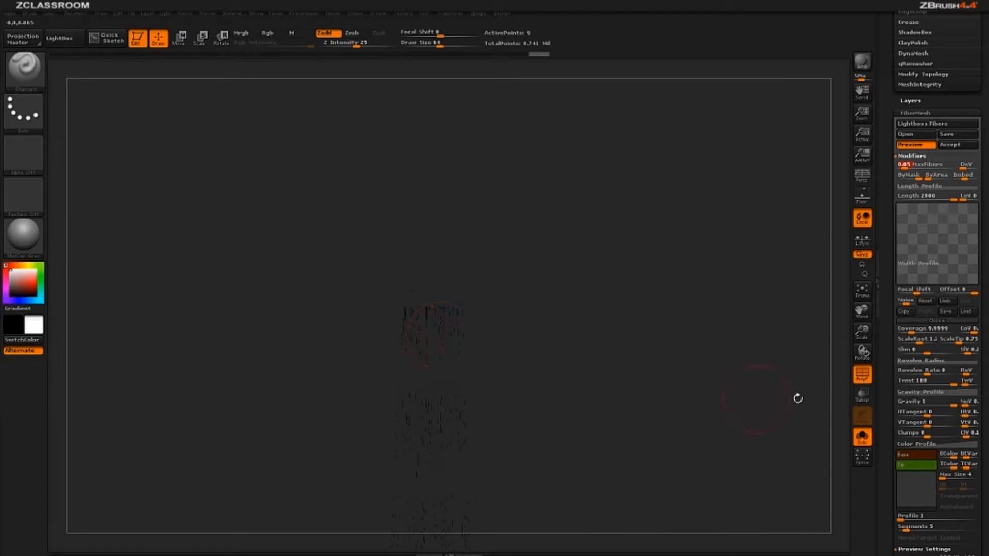
{"action": "left_click", "coordinate": [910, 330]}
{"action": "left_click", "coordinate": [910, 330]}
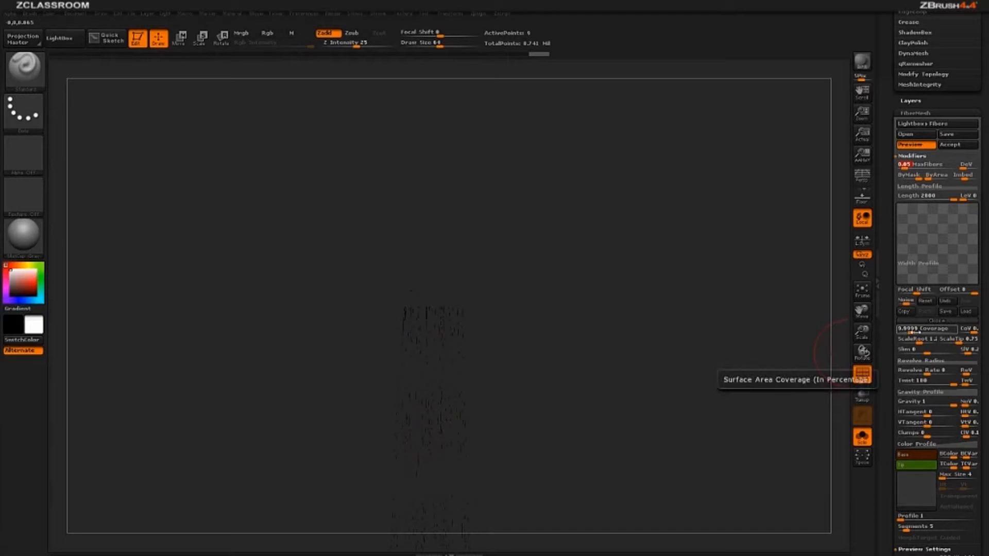
{"action": "type", "text": "2000"}
{"action": "key", "text": "Return"}
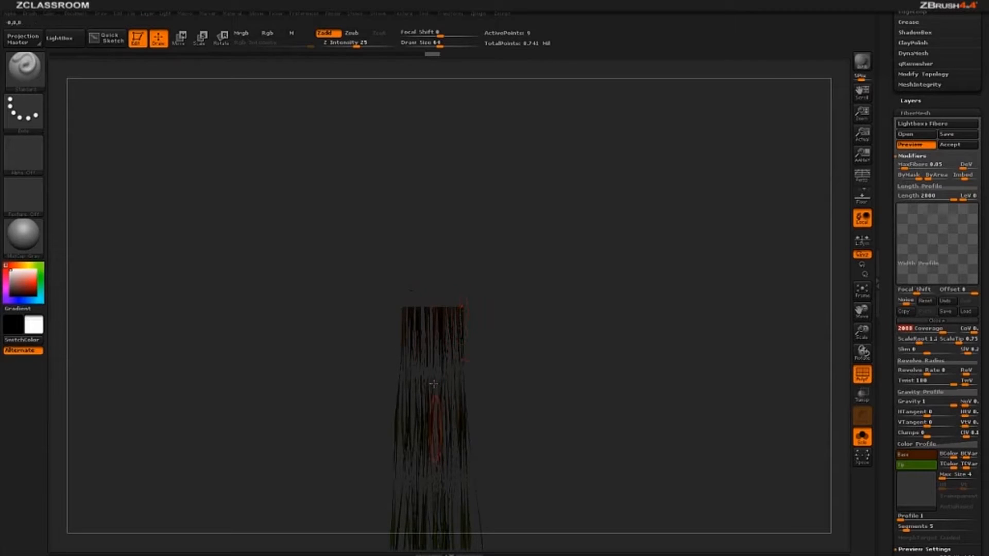
Set the coverage and slim variations to 0, adjust the root scale and set the tip scale to 1.4.
{"action": "left_click", "coordinate": [927, 349]}
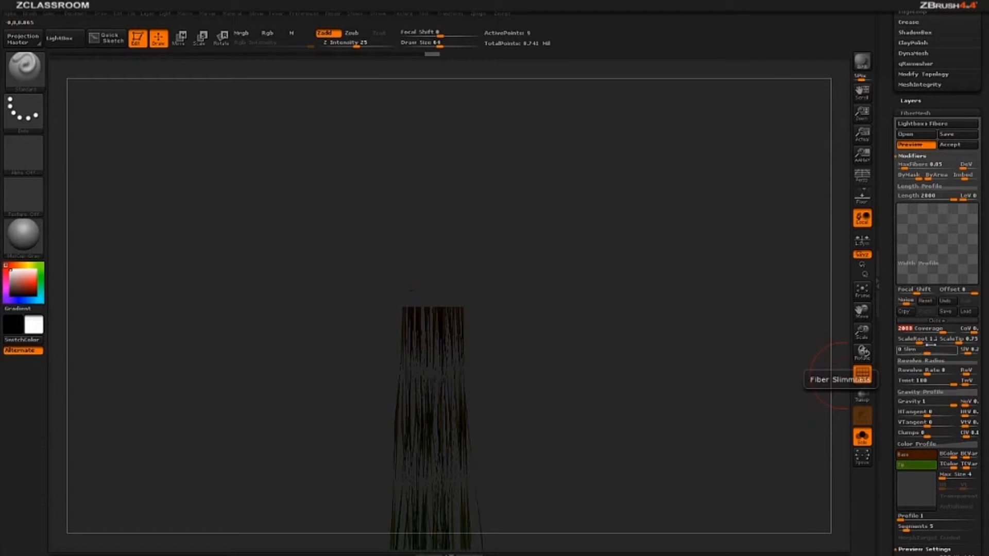
{"action": "left_click", "coordinate": [958, 339]}
{"action": "left_click", "coordinate": [916, 340]}
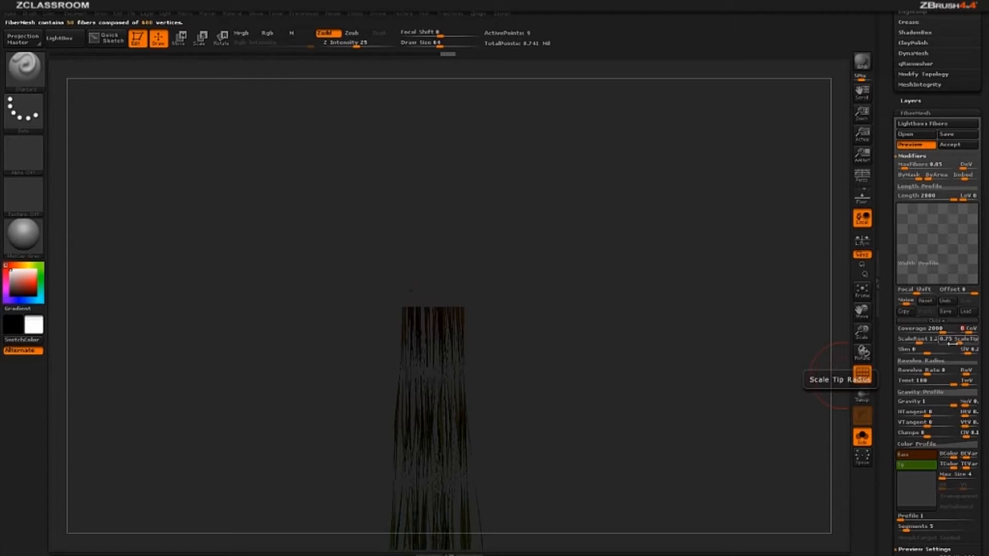
{"action": "left_click", "coordinate": [919, 341]}
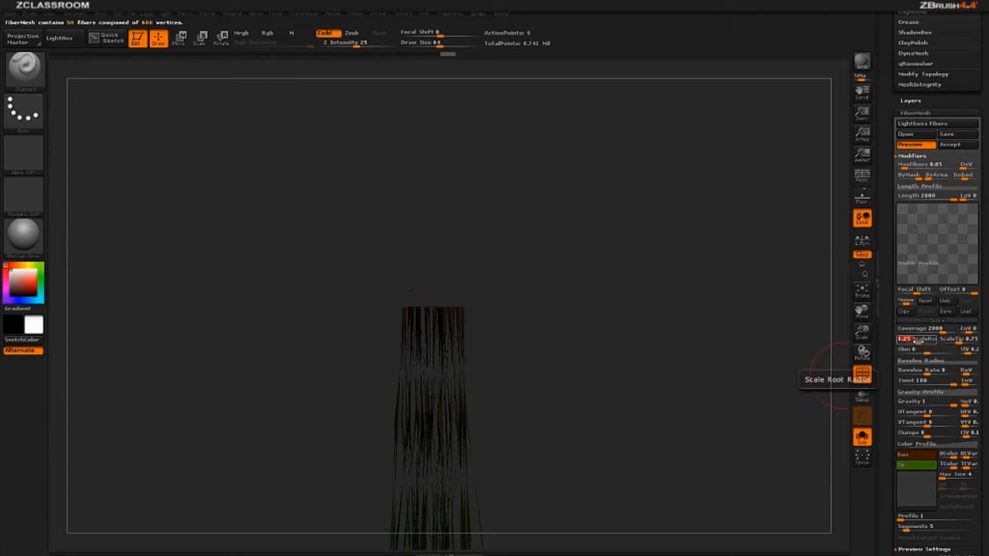
{"action": "left_click", "coordinate": [959, 342]}
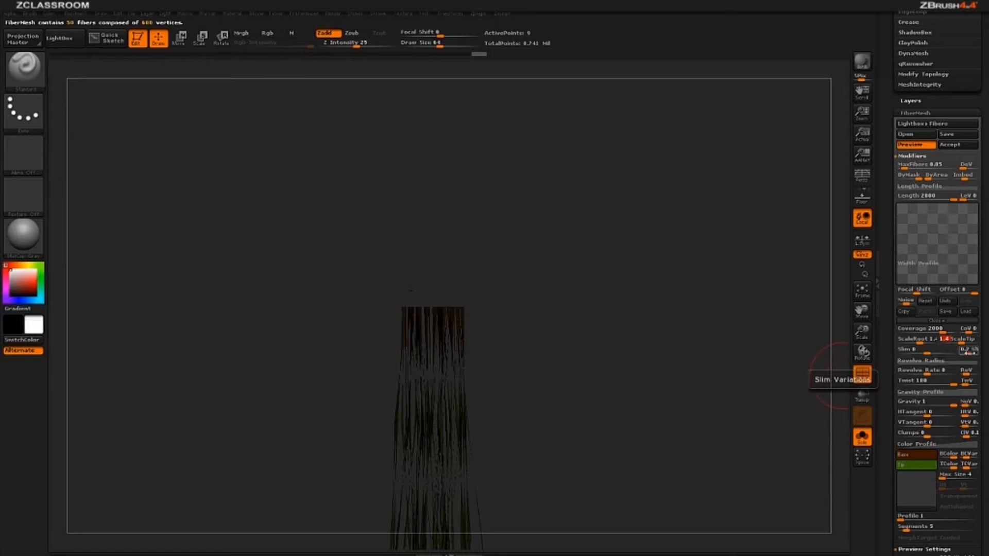
{"action": "left_click_drag", "start_coordinate": [969, 354], "coordinate": [962, 353]}
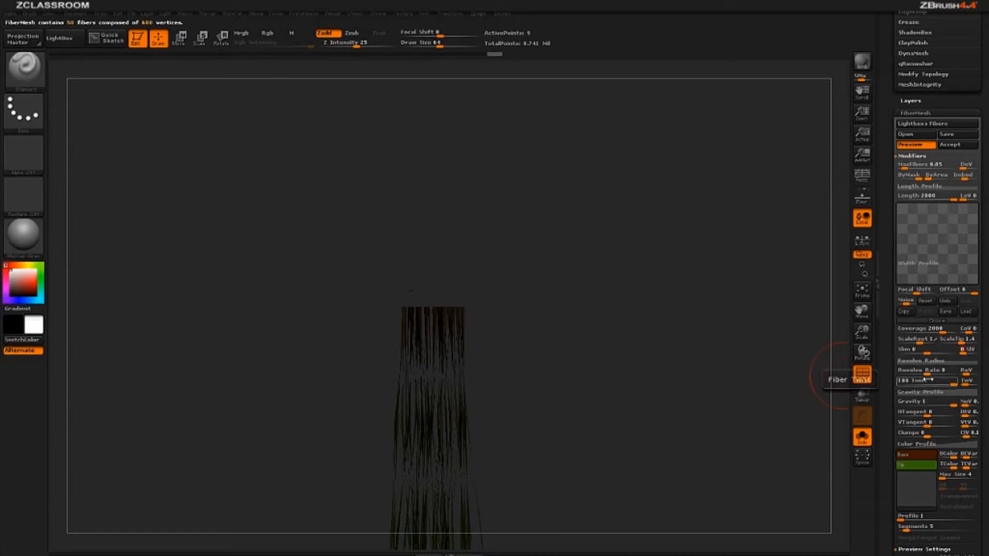
Set the fibers' revolve rate variation and Twist to 0.
{"action": "left_click", "coordinate": [963, 374]}
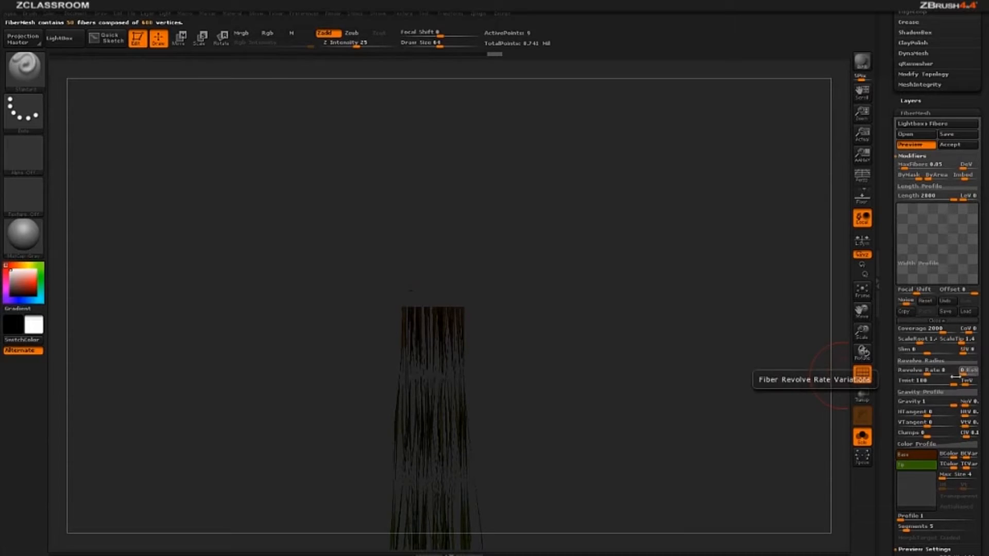
{"action": "left_click", "coordinate": [963, 385]}
{"action": "left_click", "coordinate": [928, 386]}
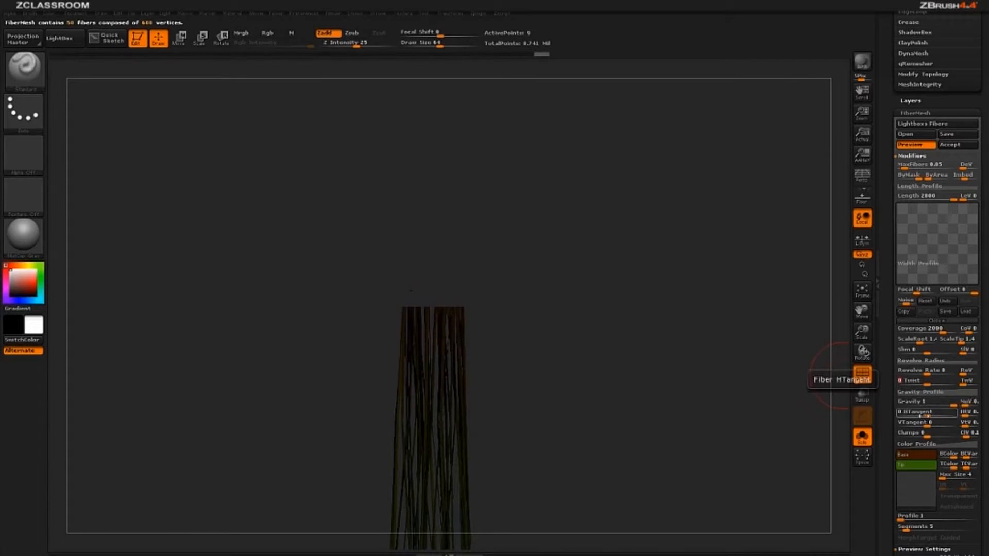
Set the fibers' horizontal tangent, vertical tangent and clump variations to 0.
{"action": "left_click", "coordinate": [967, 416]}
{"action": "left_click", "coordinate": [962, 426]}
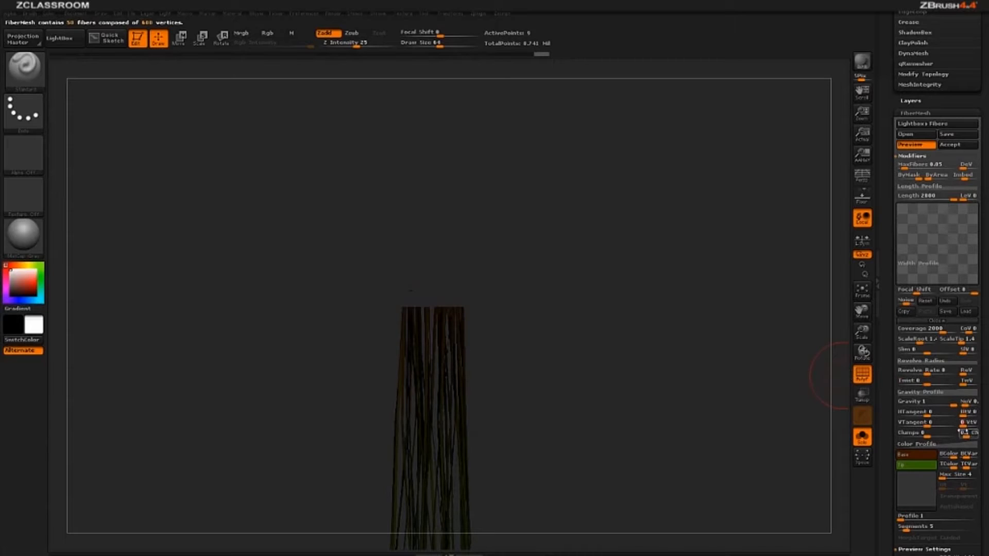
{"action": "left_click", "coordinate": [958, 436]}
{"action": "left_click_drag", "start_coordinate": [688, 434], "coordinate": [692, 330]}
{"action": "left_click", "coordinate": [965, 374]}
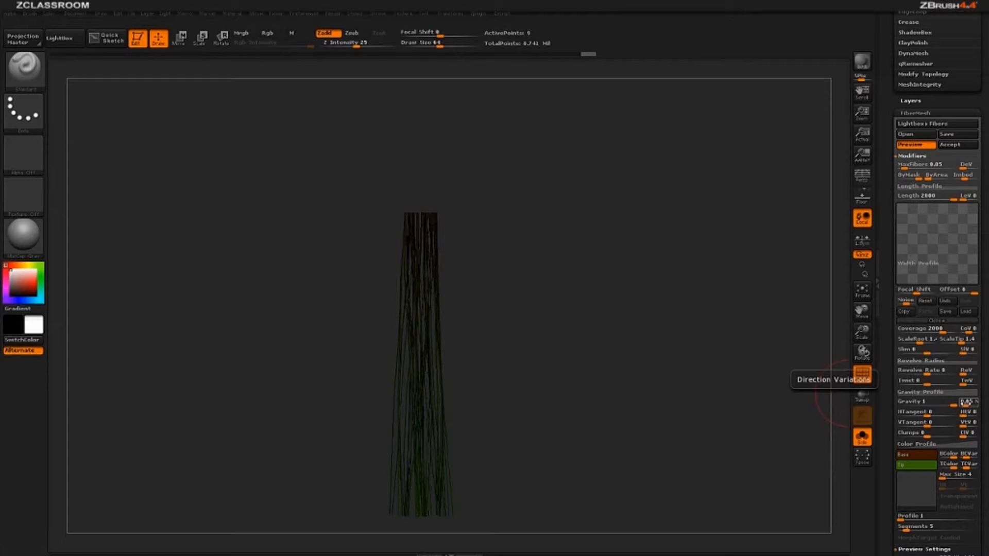
Set the fibers' gravity direction variation to 0.225 and the number of segments per fiber to 20.
{"action": "left_click", "coordinate": [966, 402]}
{"action": "type", "text": ".225"}
{"action": "key", "text": "Return"}
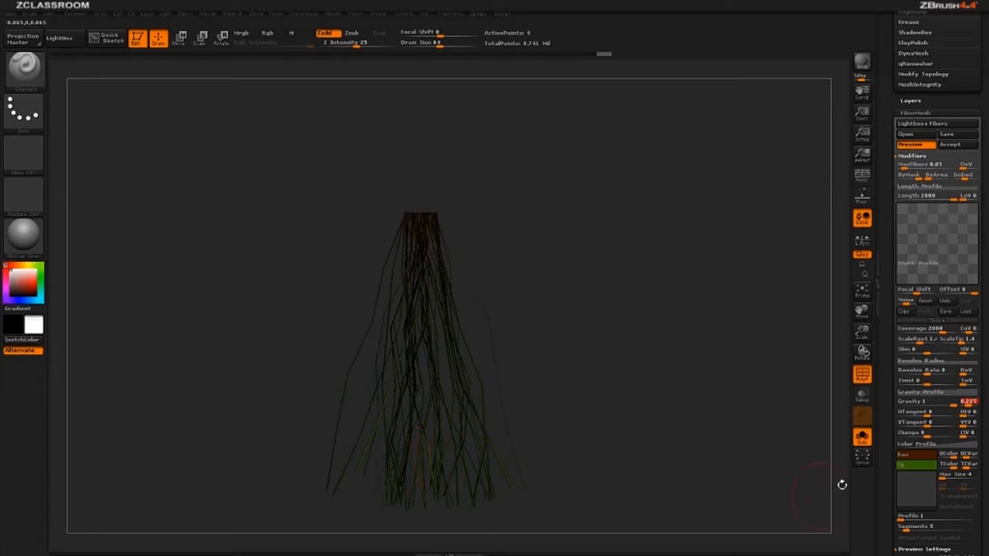
{"action": "left_click_drag", "start_coordinate": [894, 446], "coordinate": [900, 372]}
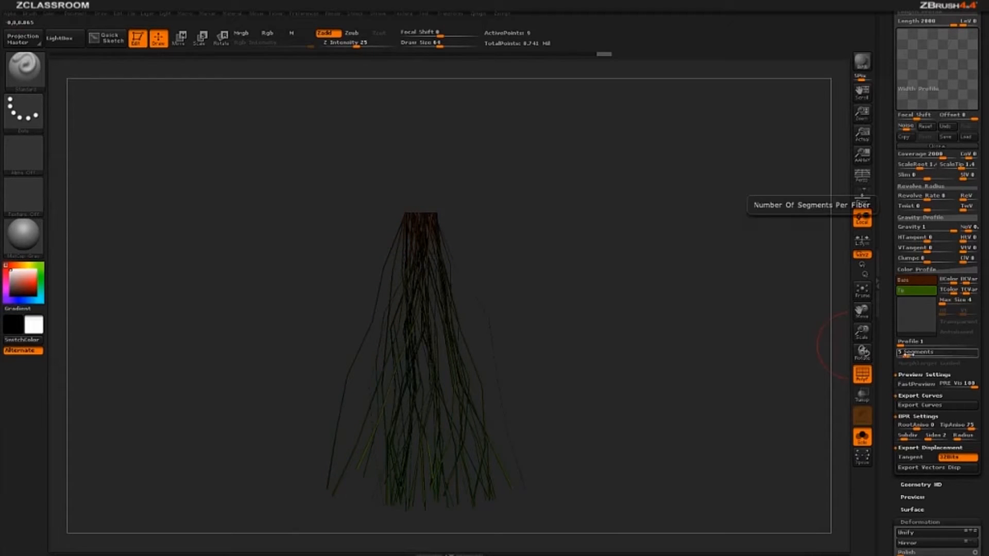
{"action": "type", "text": "20"}
{"action": "key", "text": "Return"}
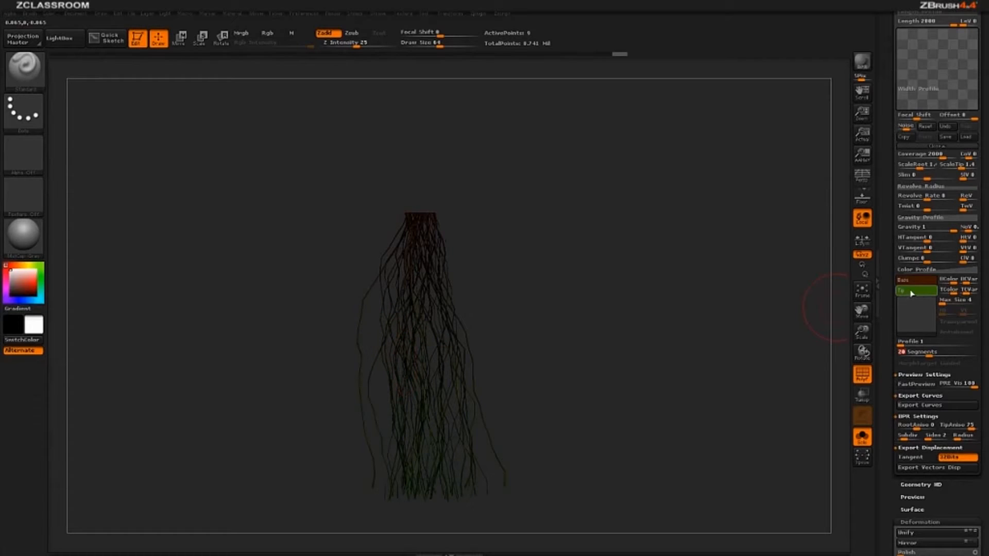
Set the fibers' base color to black and tip color to white by sampling the current color swatches.
{"action": "mouse_move", "coordinate": [922, 283]}
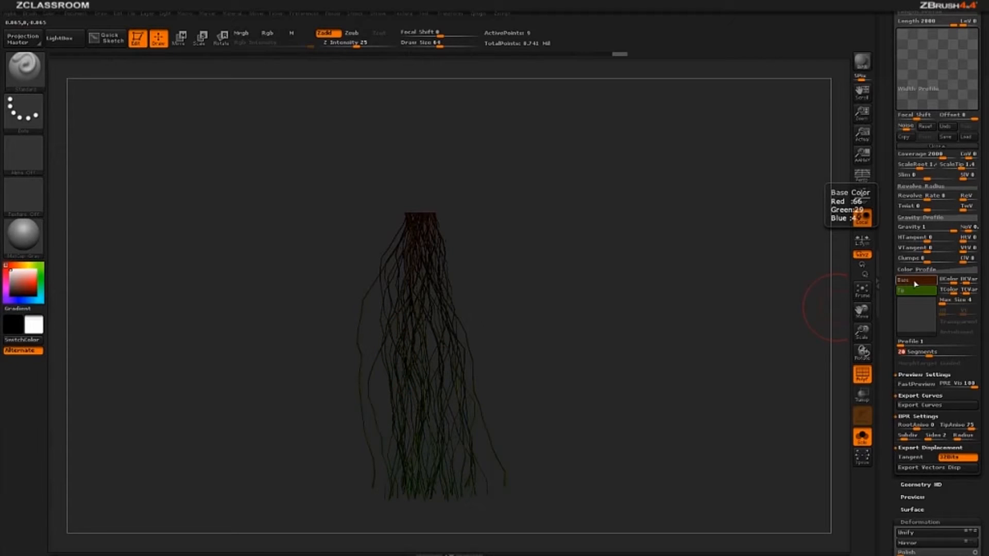
{"action": "left_click_drag", "start_coordinate": [915, 283], "coordinate": [14, 325]}
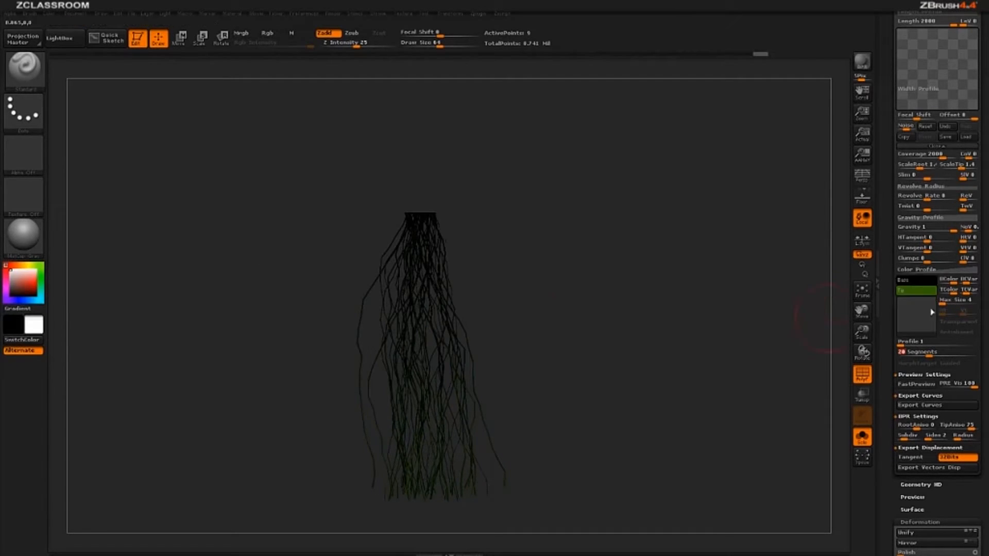
{"action": "left_click_drag", "start_coordinate": [917, 291], "coordinate": [35, 327]}
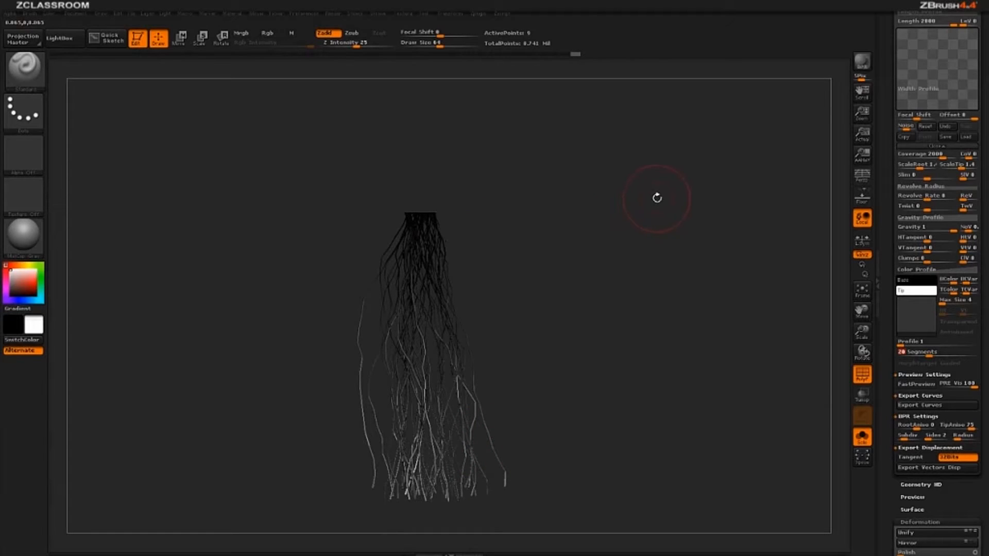
Turn off the polyframe display, set the fibers' BPR sides to 8 and render them with BPR.
{"action": "left_click", "coordinate": [862, 61]}
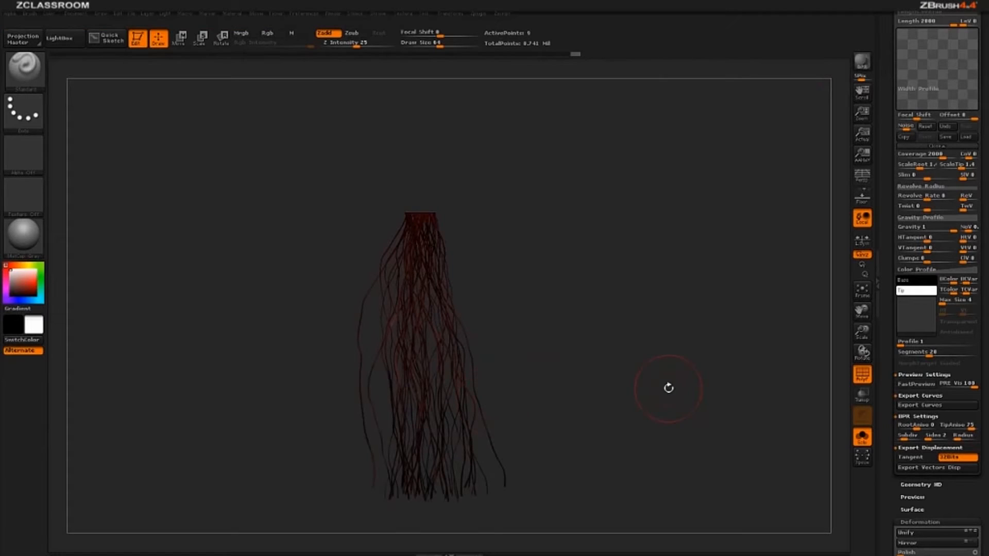
{"action": "left_click", "coordinate": [863, 375]}
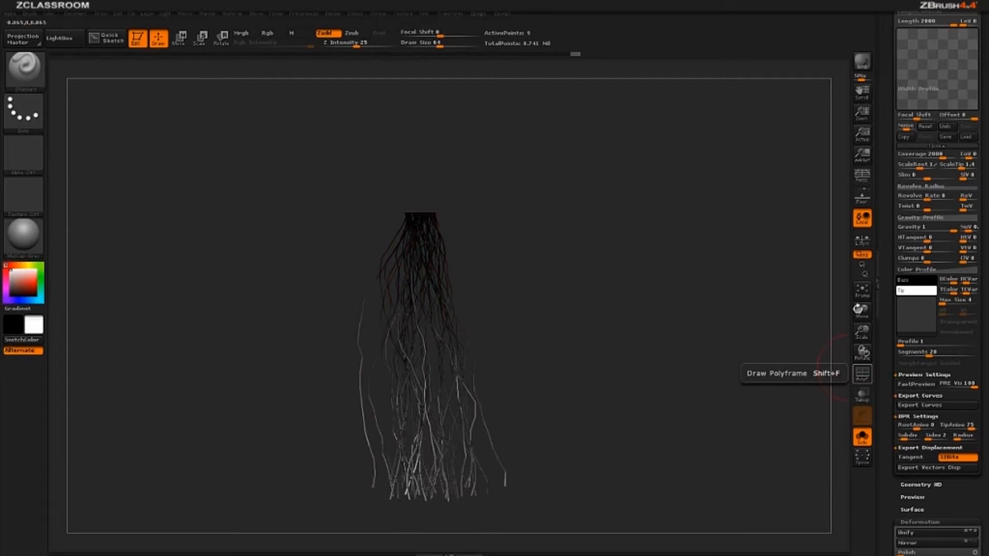
{"action": "left_click", "coordinate": [861, 61]}
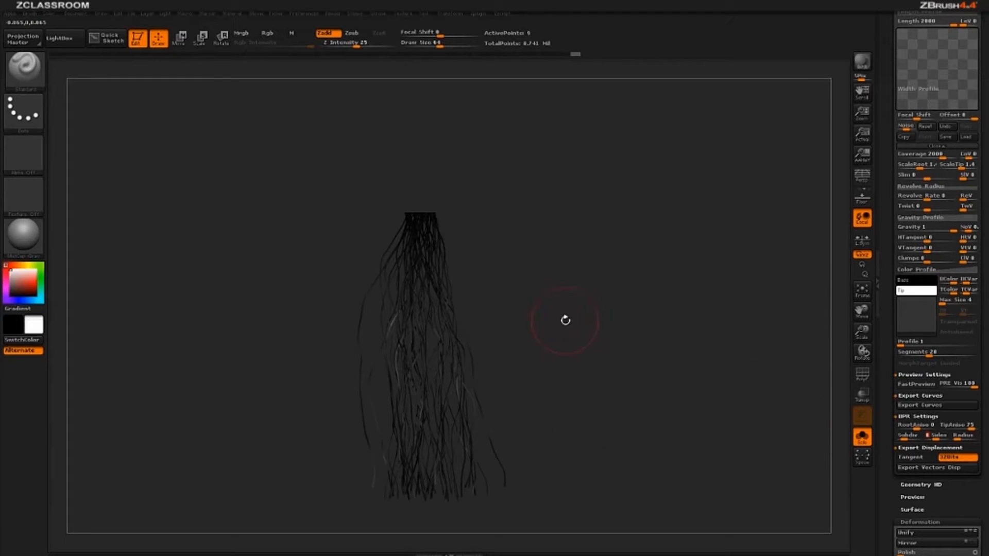
Set the fibers' BPR tip anisotropy to 0 and render a close-up of the strands.
{"action": "left_click_drag", "start_coordinate": [598, 311], "coordinate": [665, 234], "text": "alt"}
{"action": "left_click", "coordinate": [862, 61]}
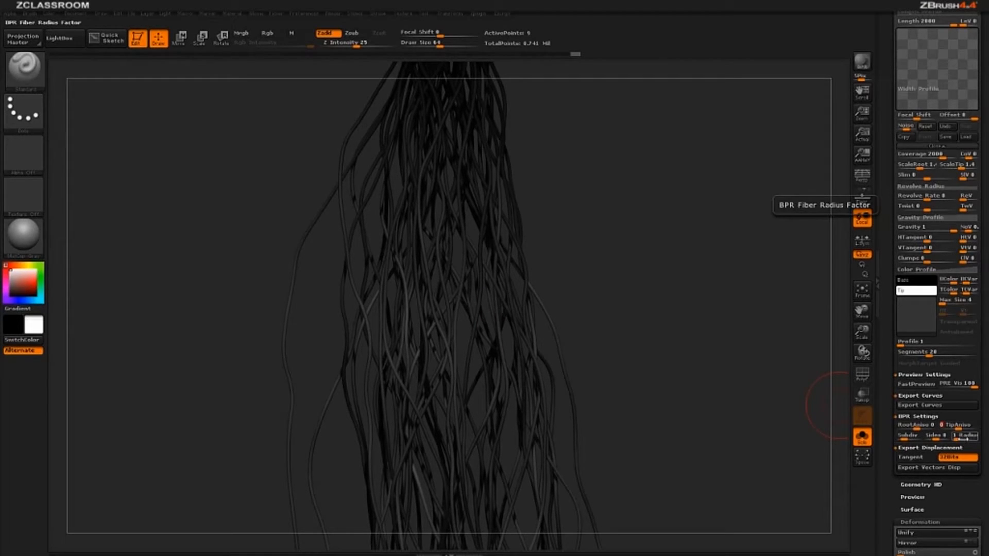
{"action": "left_click", "coordinate": [863, 61]}
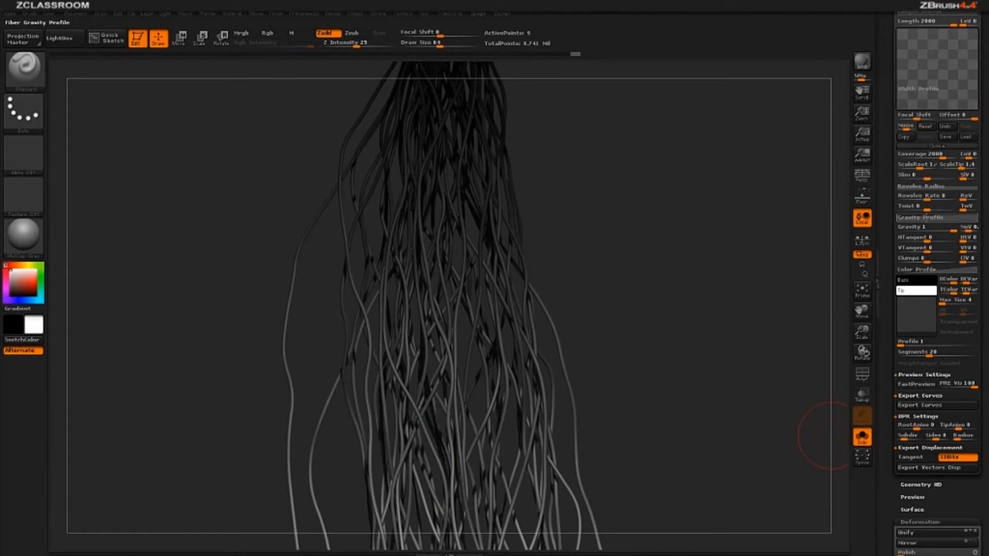
Inspect the fibers' gravity and color profile curves and render the whole bundle from an angle.
{"action": "left_click", "coordinate": [929, 218]}
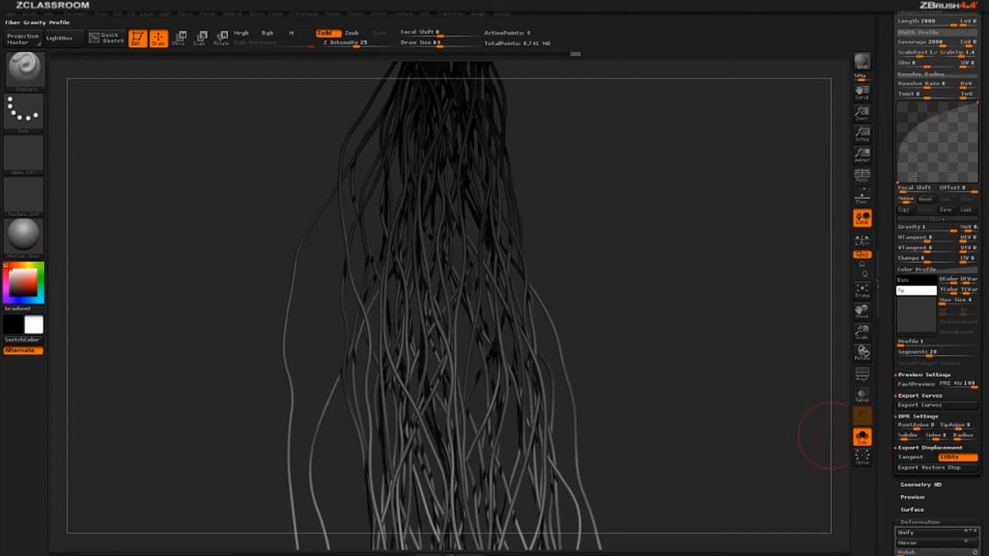
{"action": "left_click", "coordinate": [930, 219]}
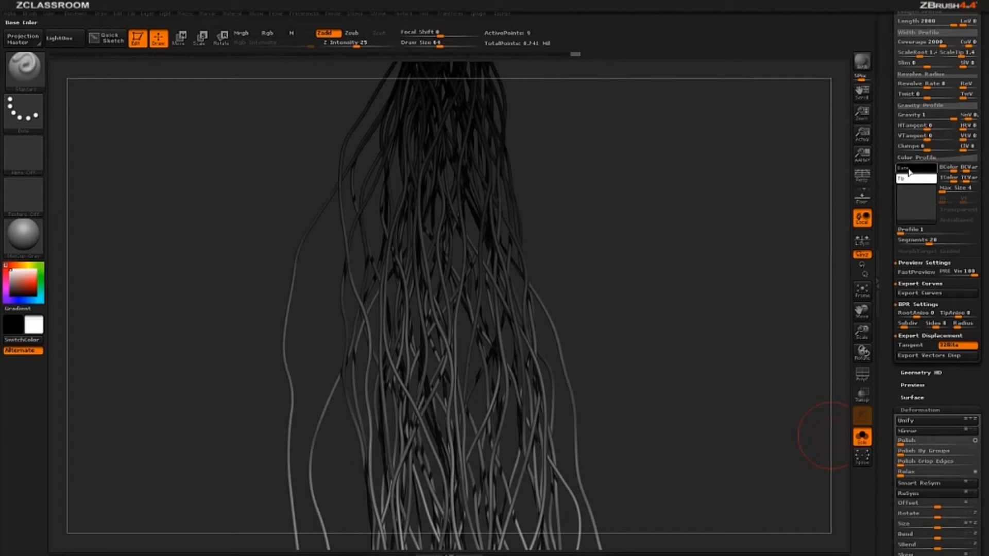
{"action": "left_click_drag", "start_coordinate": [895, 169], "coordinate": [898, 260]}
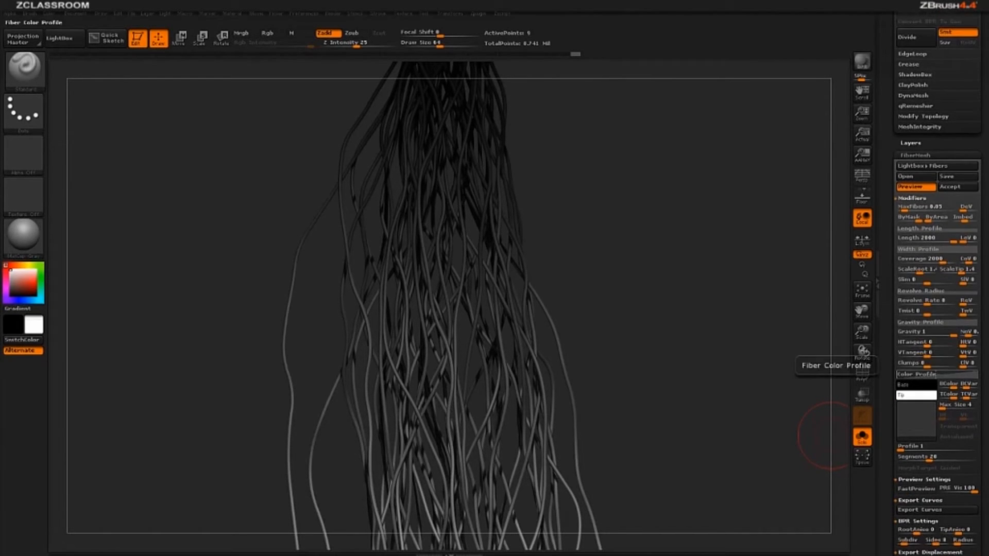
{"action": "left_click", "coordinate": [934, 375]}
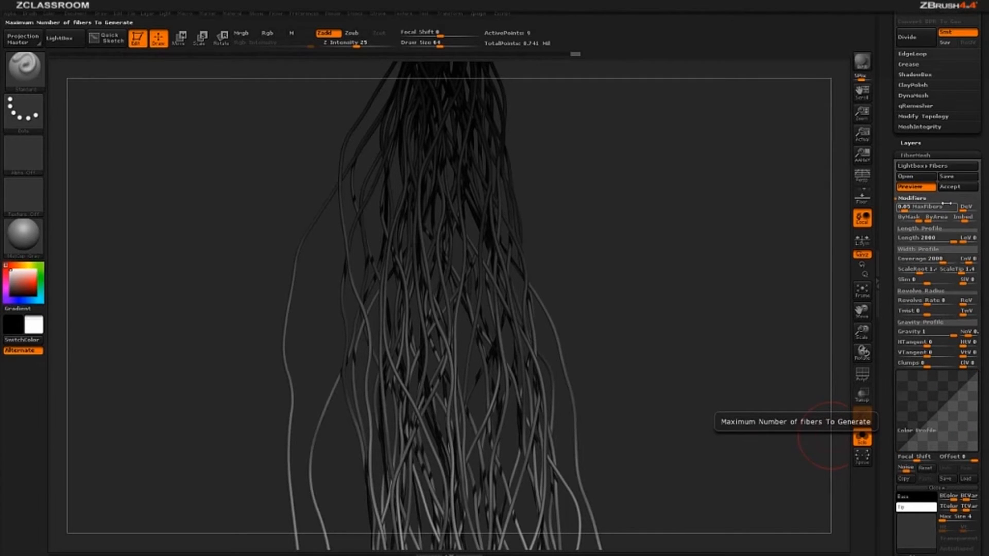
{"action": "mouse_move", "coordinate": [707, 338]}
{"action": "left_mouse_down", "text": "alt"}
{"action": "mouse_move", "coordinate": [706, 292]}
{"action": "mouse_move", "coordinate": [715, 319]}
{"action": "left_mouse_up", "text": "alt"}
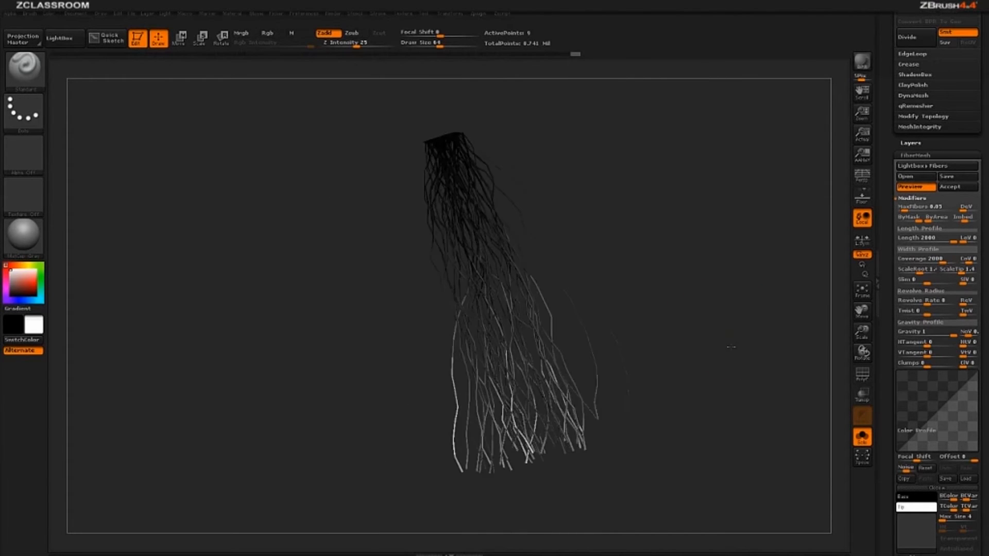
{"action": "left_click", "coordinate": [860, 65]}
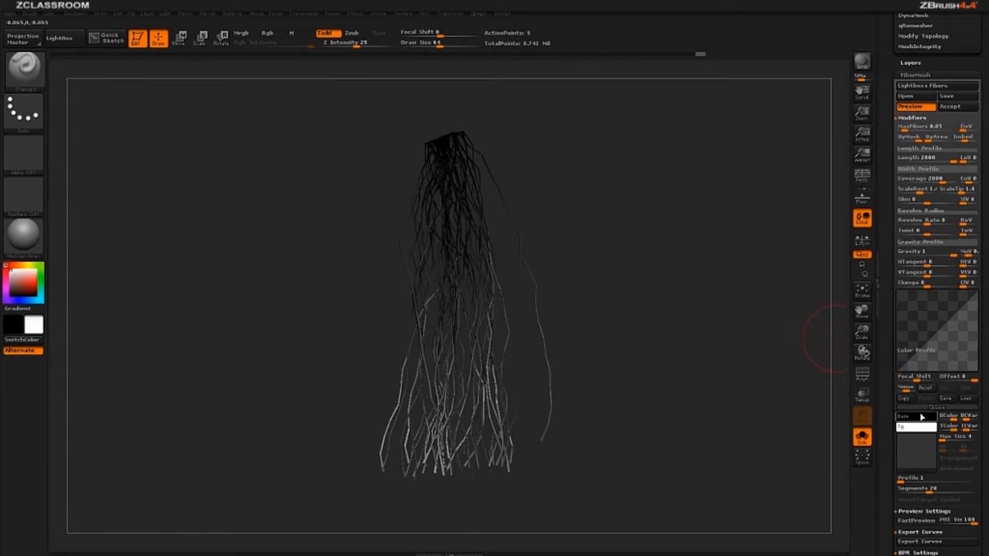
{"action": "left_click", "coordinate": [937, 407]}
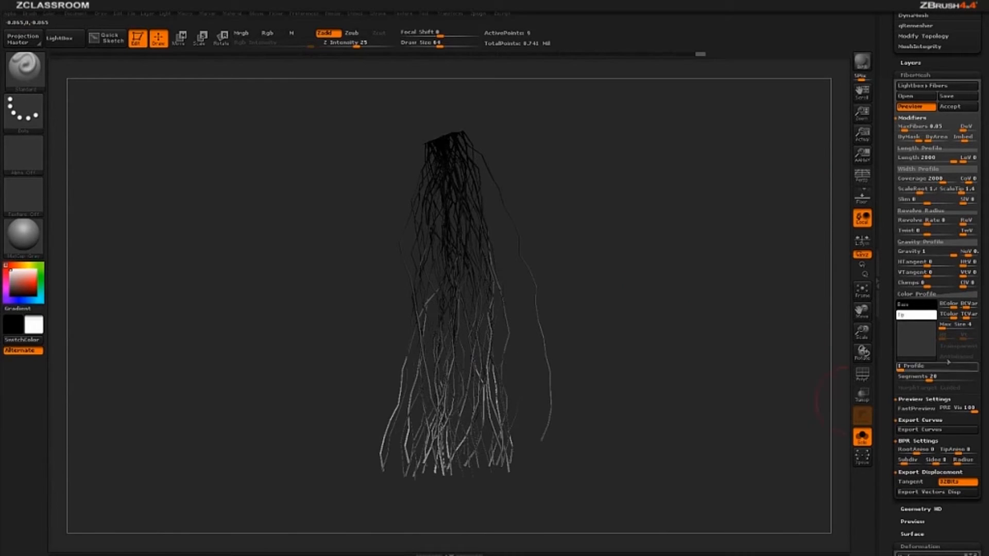
Assign Texture 05 to the fibers and allow it to be auto-resized.
{"action": "left_click", "coordinate": [917, 352]}
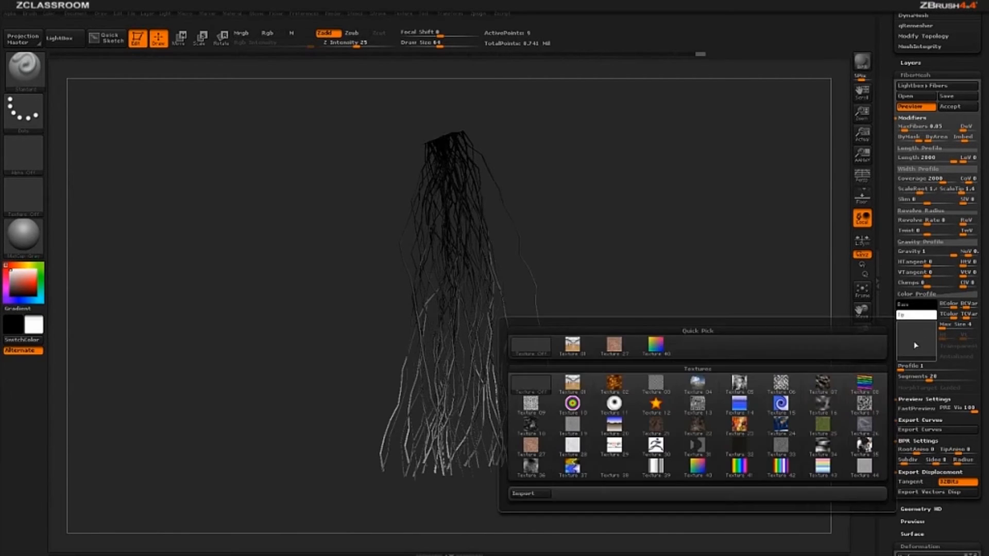
{"action": "left_click", "coordinate": [740, 386]}
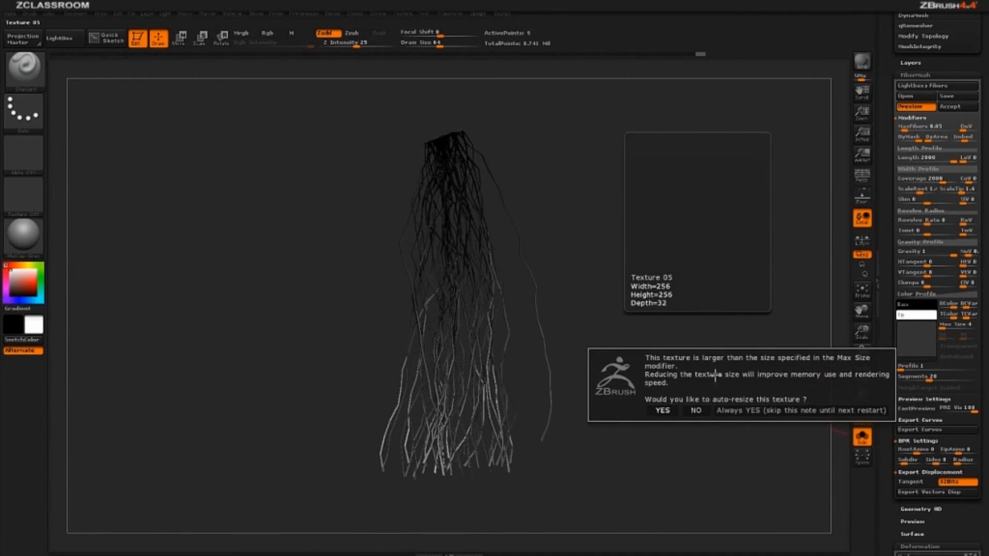
{"action": "left_click", "coordinate": [663, 410]}
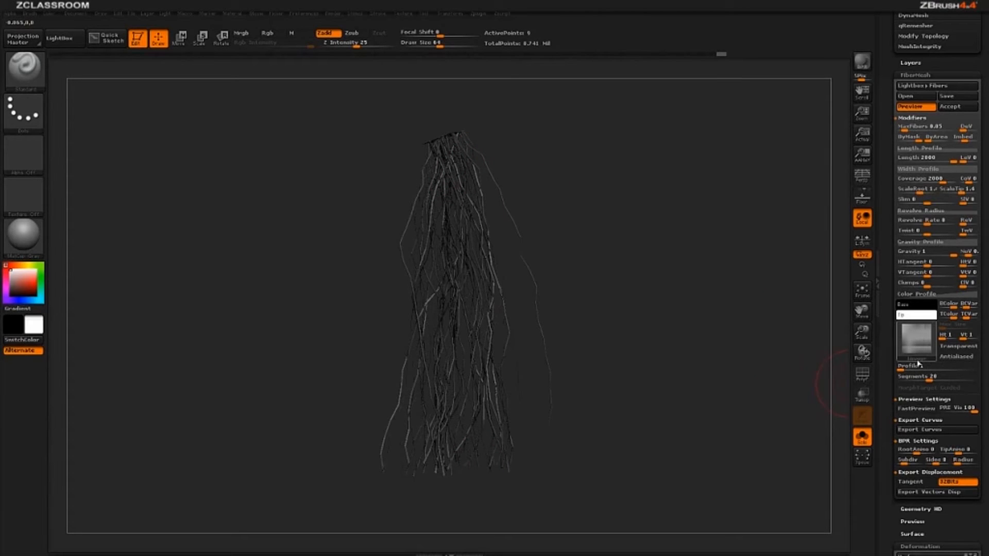
{"action": "mouse_move", "coordinate": [925, 328]}
{"action": "mouse_move", "coordinate": [908, 342]}
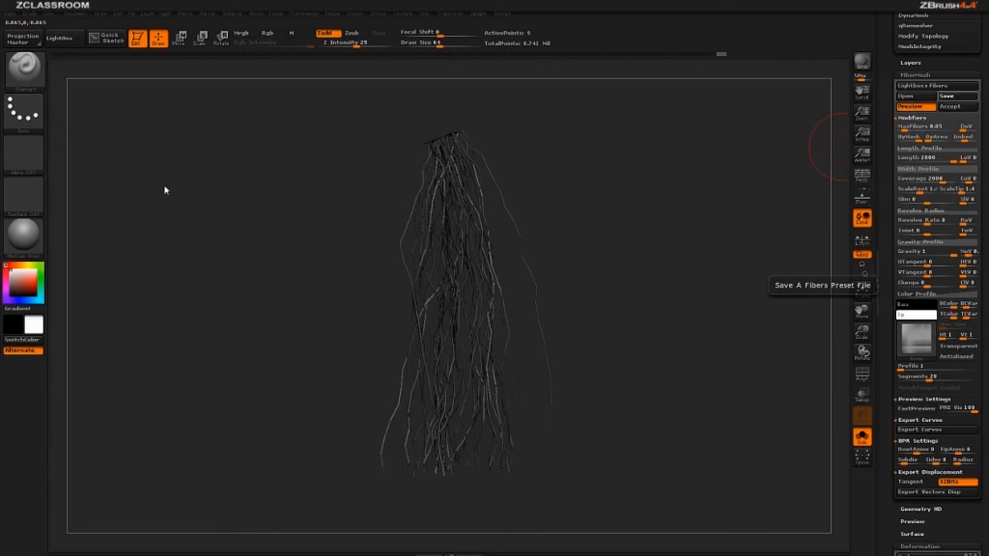
Look up the preset save folder C:\Program Files (x86)\Pixologic\ZBrush 4R4\ZFibersPresets and the fiber presets in LightBox.
{"action": "left_click", "coordinate": [958, 96]}
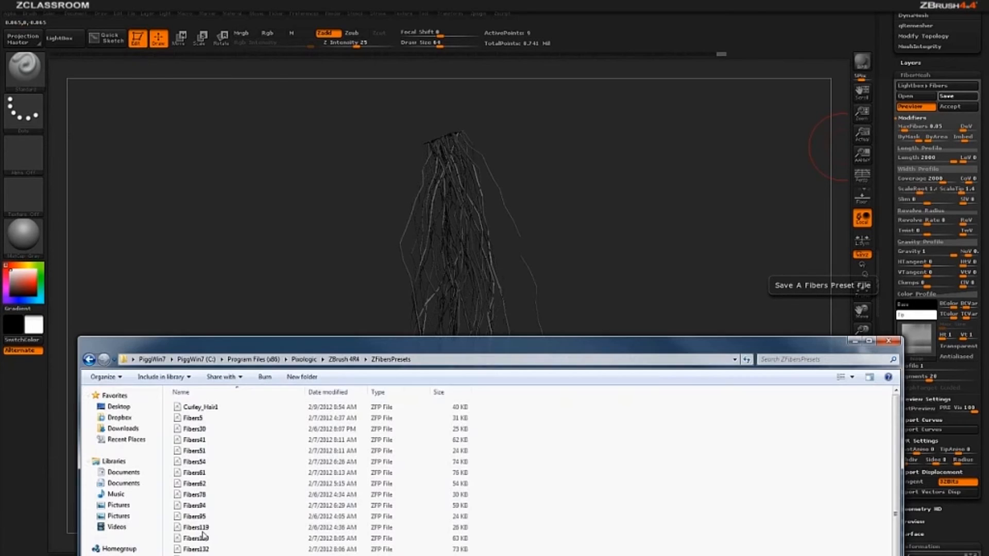
{"action": "left_click", "coordinate": [448, 341]}
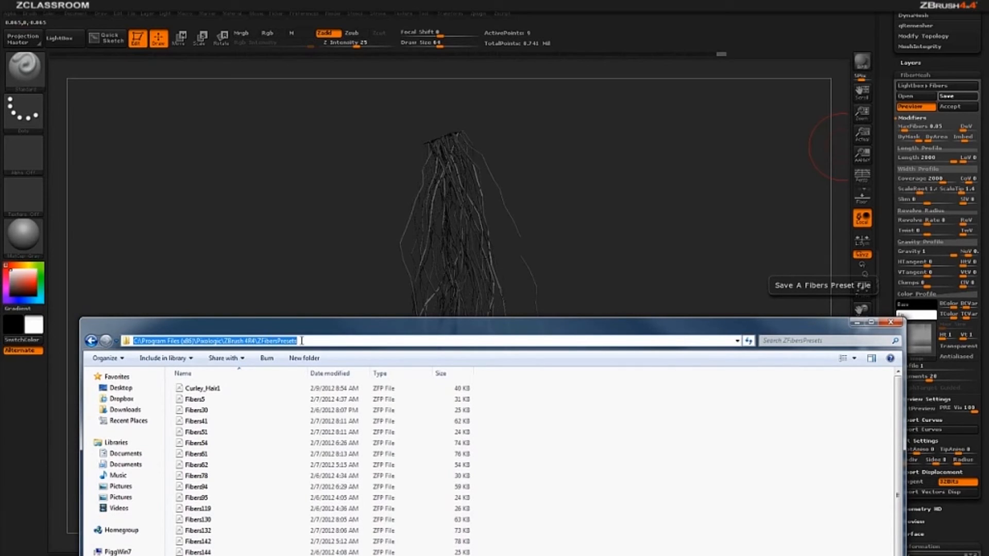
{"action": "left_click", "coordinate": [694, 223]}
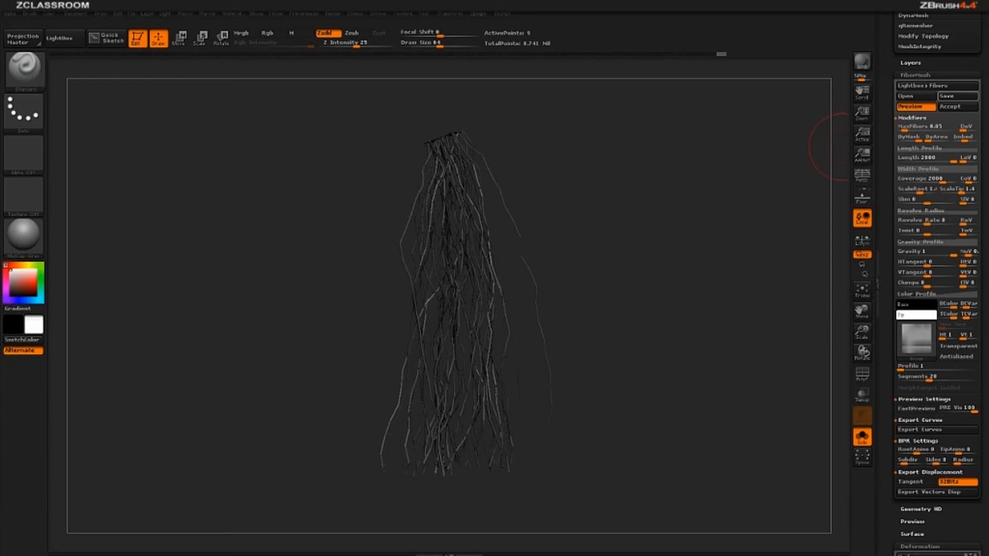
{"action": "left_click", "coordinate": [927, 87]}
Accept the previewed fibers as a mesh and select the new fibers subtool below the PolySphere.
{"action": "left_click", "coordinate": [955, 108]}
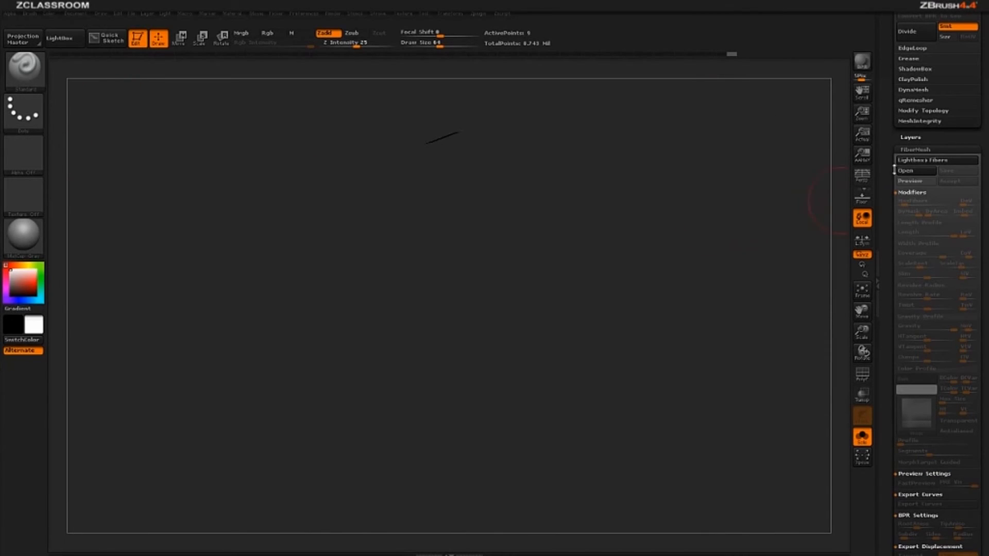
{"action": "left_click_drag", "start_coordinate": [894, 170], "coordinate": [895, 305]}
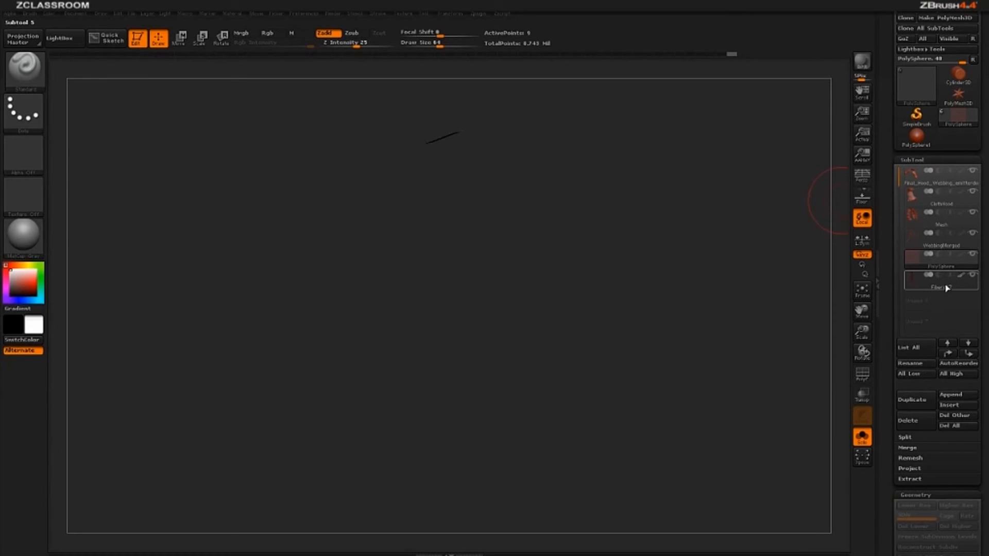
{"action": "left_click", "coordinate": [942, 266]}
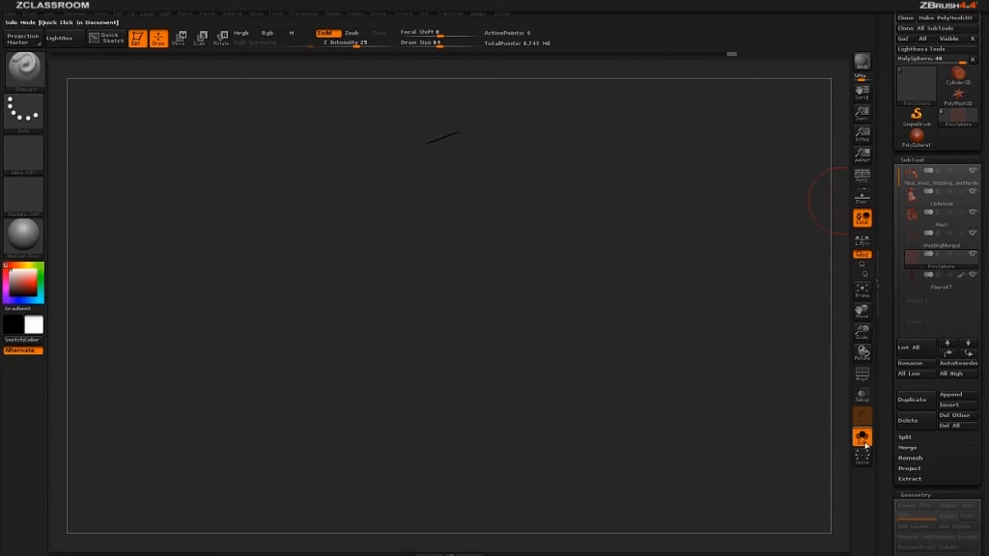
{"action": "left_click", "coordinate": [942, 281]}
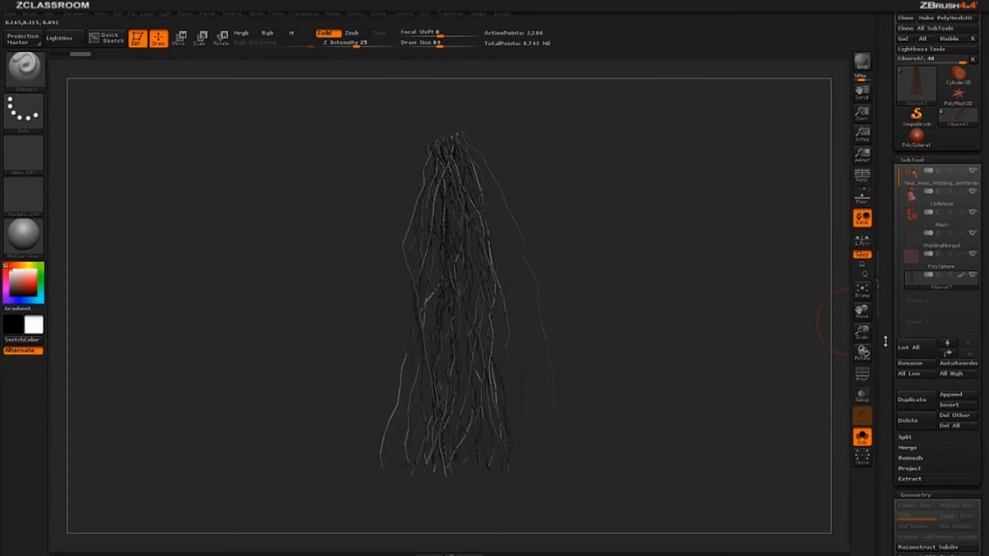
Examine the accepted fiber strands up close together with their FiberMesh segment and BPR settings.
{"action": "left_click_drag", "start_coordinate": [885, 342], "coordinate": [885, 277]}
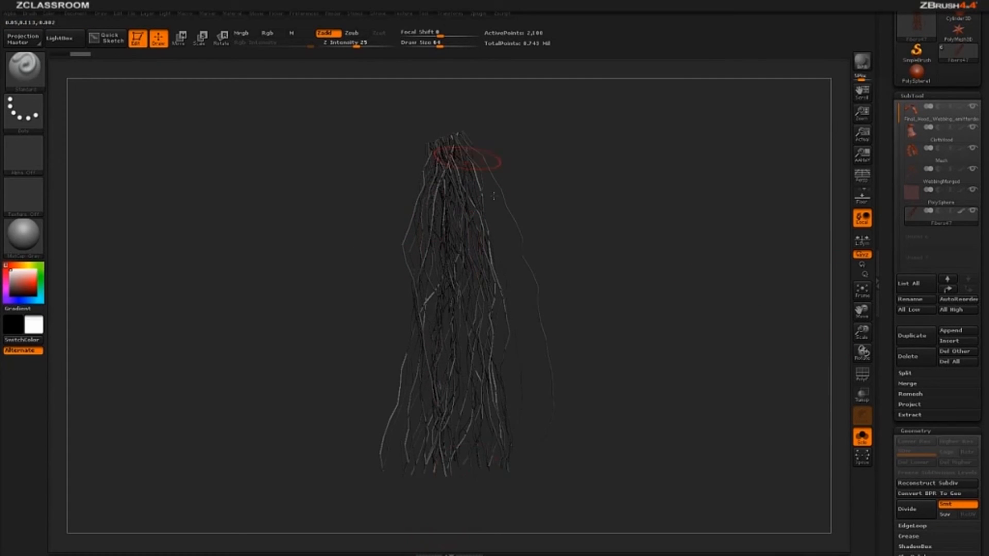
{"action": "left_click_drag", "start_coordinate": [707, 300], "coordinate": [588, 324]}
{"action": "left_click_drag", "start_coordinate": [689, 321], "coordinate": [678, 309]}
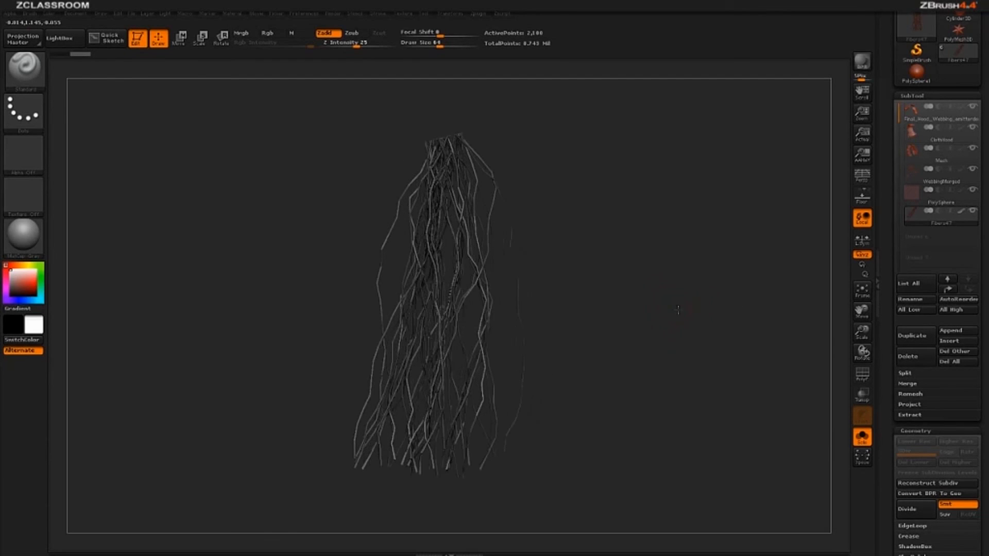
{"action": "left_click_drag", "start_coordinate": [715, 195], "coordinate": [730, 217], "text": "alt"}
{"action": "scroll", "coordinate": [888, 459], "scroll_direction": "down", "scroll_amount": 15}
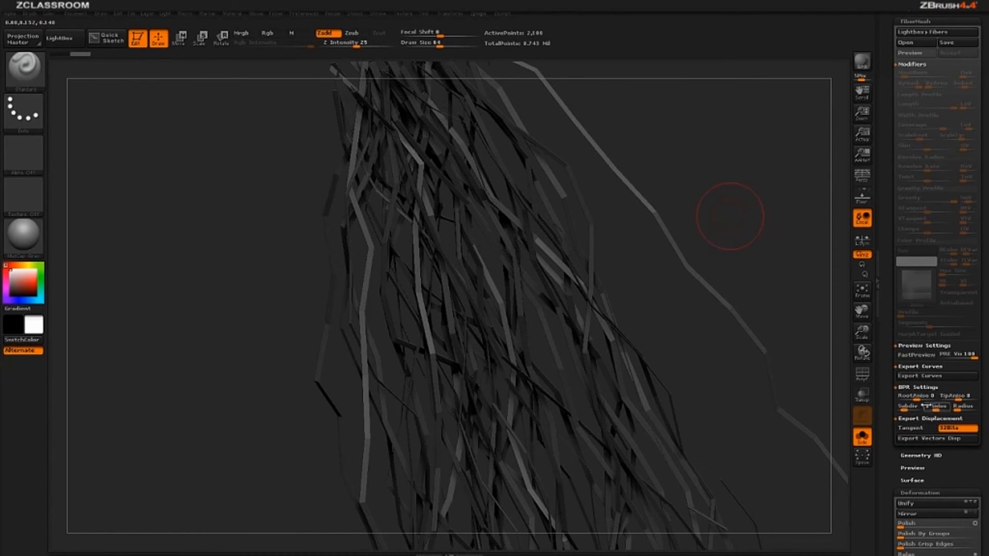
{"action": "left_click_drag", "start_coordinate": [788, 250], "coordinate": [794, 243]}
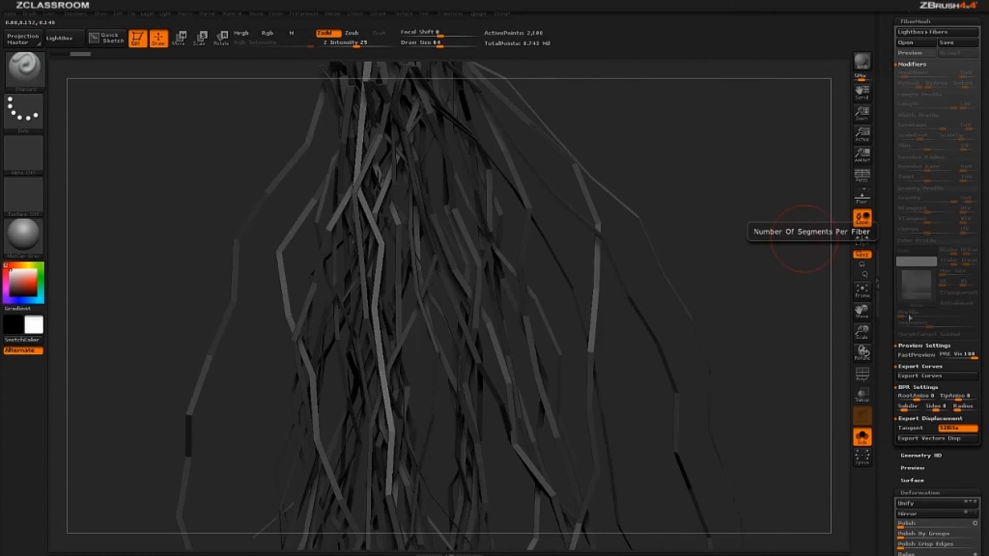
Render the full clump of fiber strands with BPR from an angled view to check their thickness under the BPR radius factor.
{"action": "left_click_drag", "start_coordinate": [699, 201], "coordinate": [603, 229]}
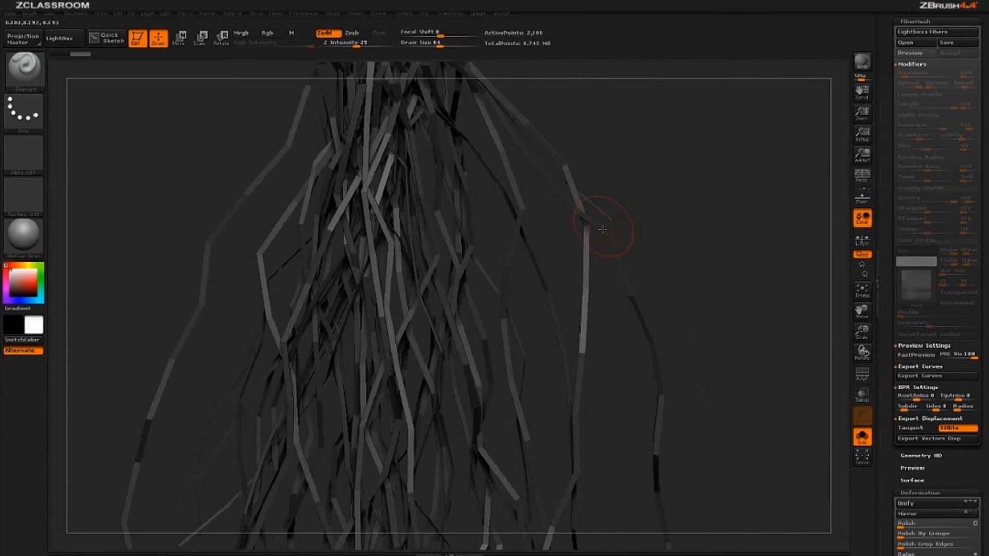
{"action": "left_click_drag", "start_coordinate": [679, 227], "coordinate": [670, 149]}
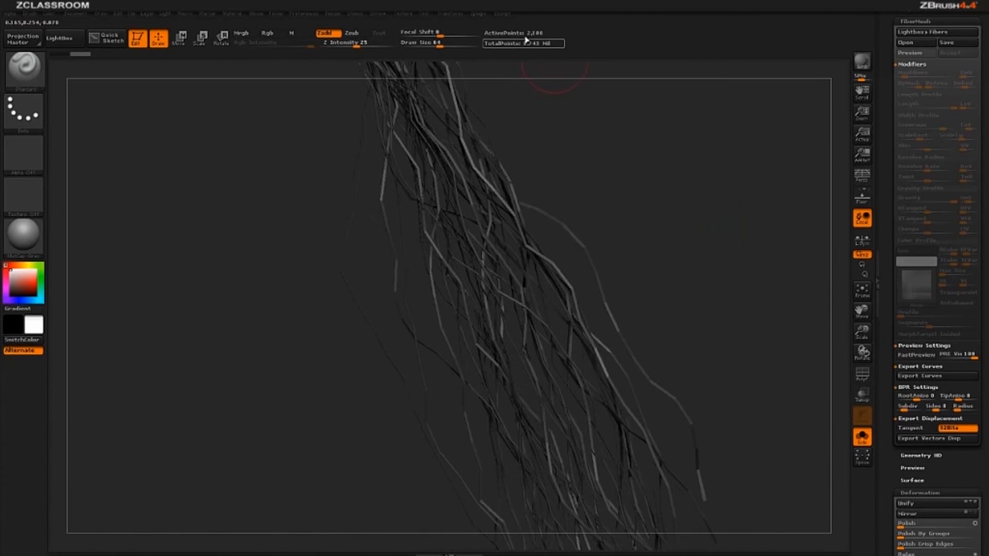
{"action": "left_click_drag", "start_coordinate": [713, 237], "coordinate": [699, 362]}
{"action": "left_click_drag", "start_coordinate": [654, 294], "coordinate": [513, 152]}
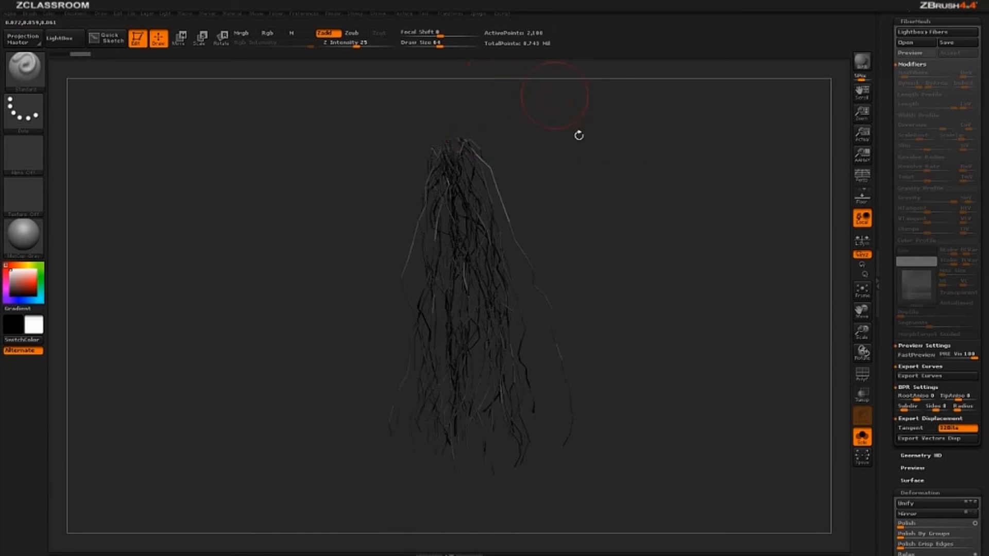
{"action": "left_click_drag", "start_coordinate": [578, 135], "coordinate": [727, 367]}
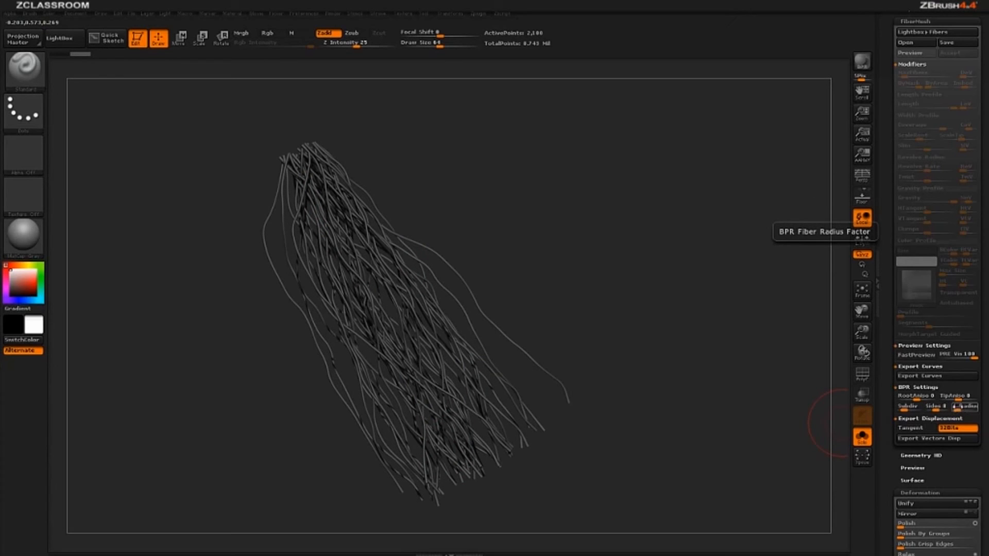
{"action": "left_click_drag", "start_coordinate": [642, 365], "coordinate": [608, 384]}
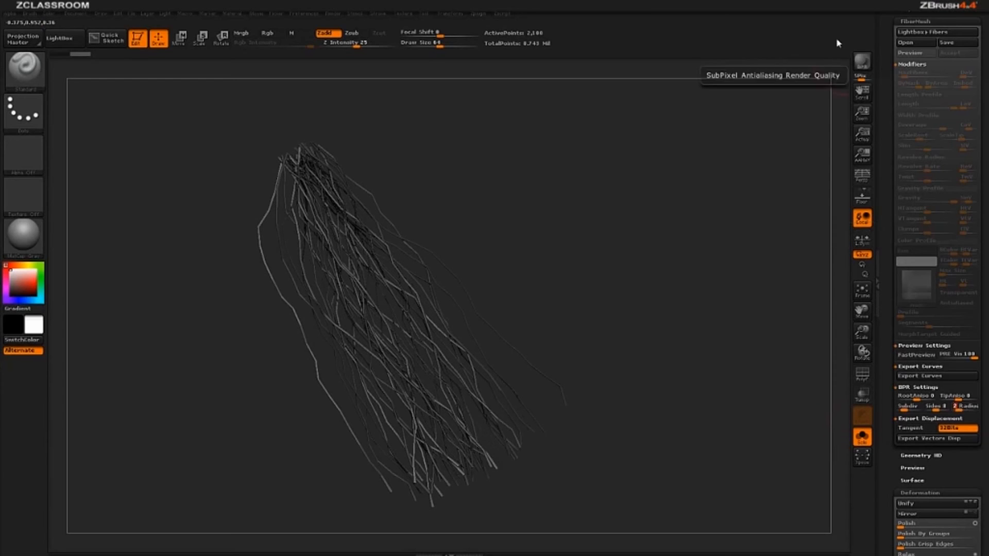
{"action": "left_click", "coordinate": [863, 61]}
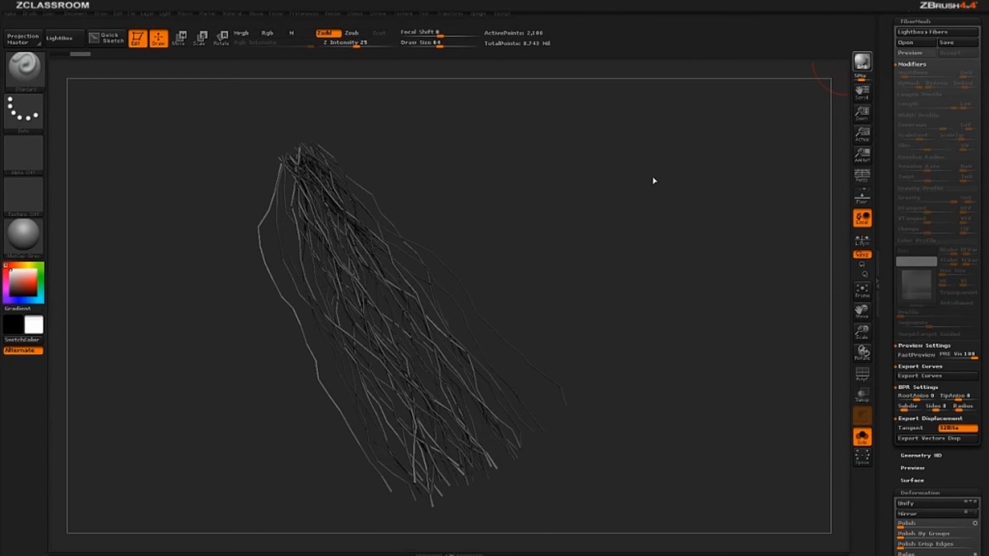